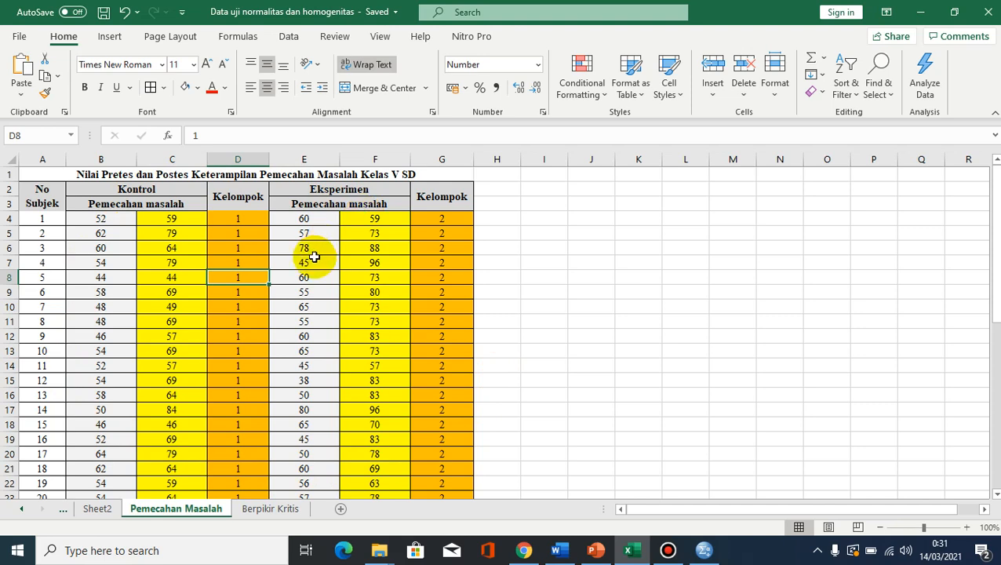
# - Review the problem-solving score table and copy the yellow Eksperimen scores in F4:F42
pyautogui.scroll(-7, 313, 262)
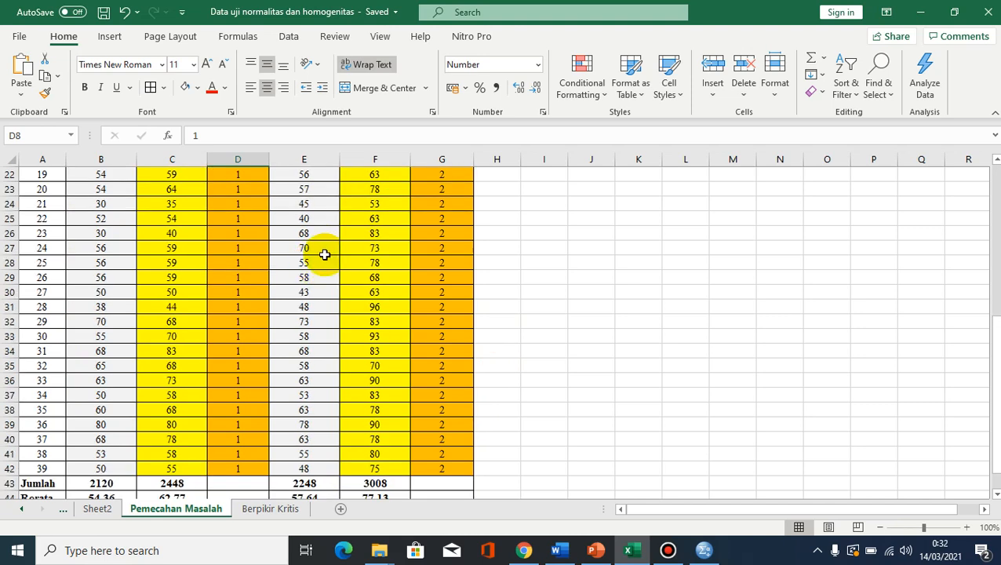
pyautogui.scroll(4, 350, 287)
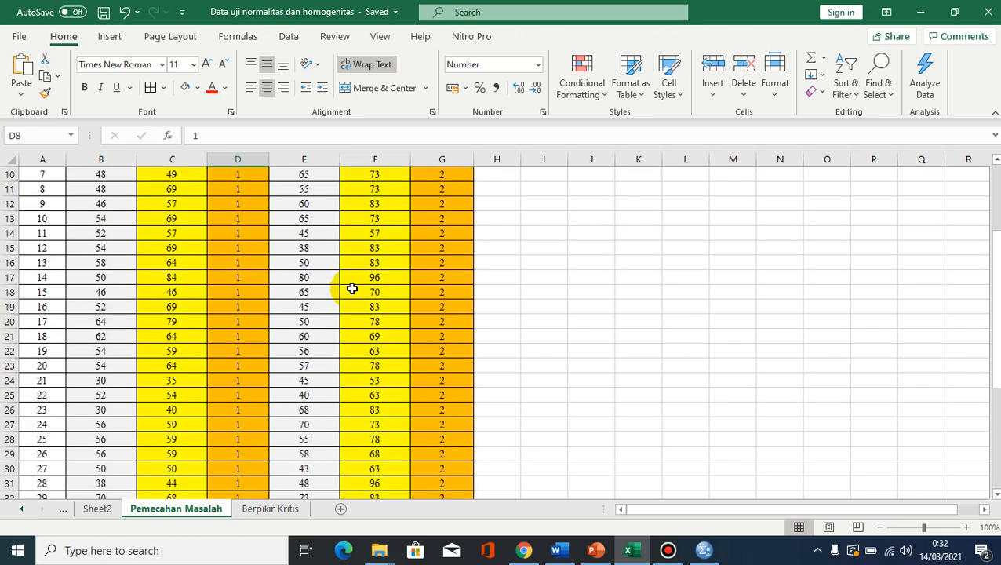
pyautogui.scroll(-4, 351, 289)
pyautogui.scroll(7, 352, 292)
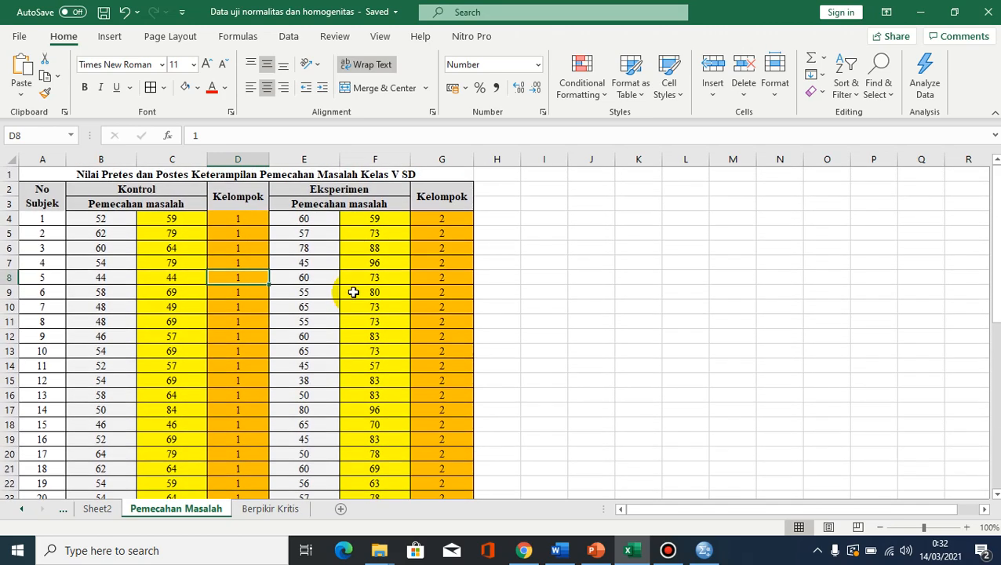
pyautogui.scroll(-7, 352, 293)
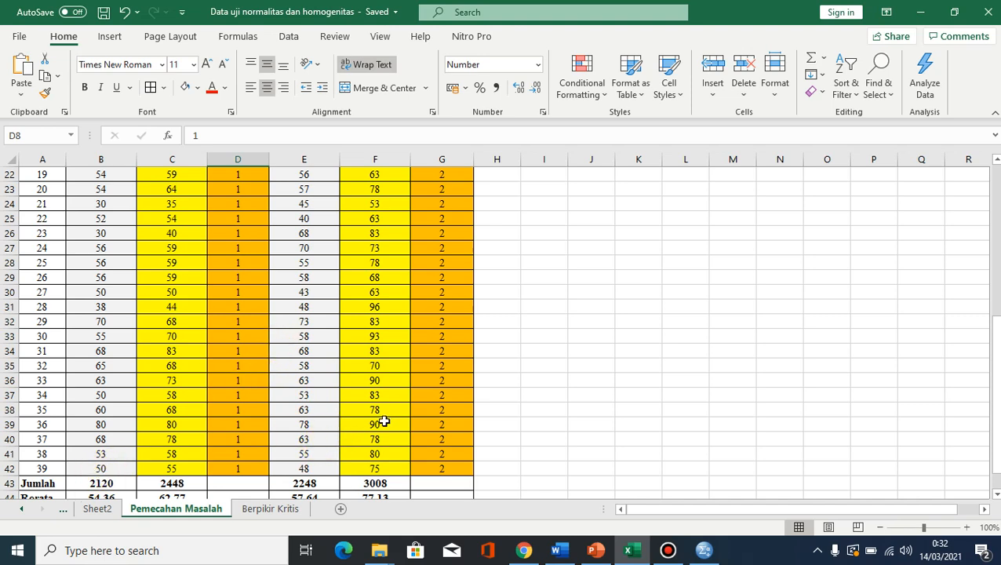
pyautogui.scroll(7, 399, 416)
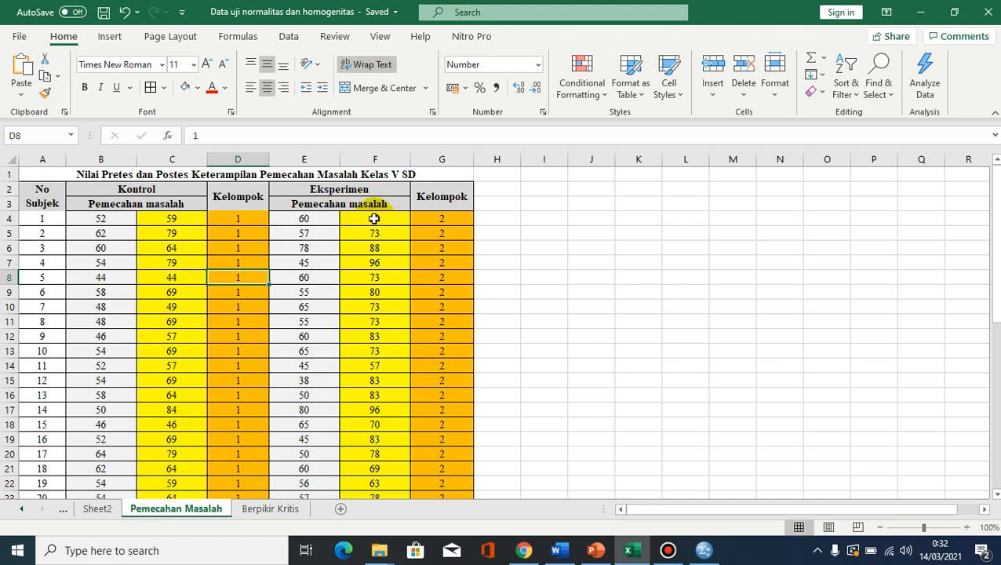
pyautogui.moveTo(376, 219); pyautogui.dragTo(380, 430)
pyautogui.hotkey('ctrl', 'c')
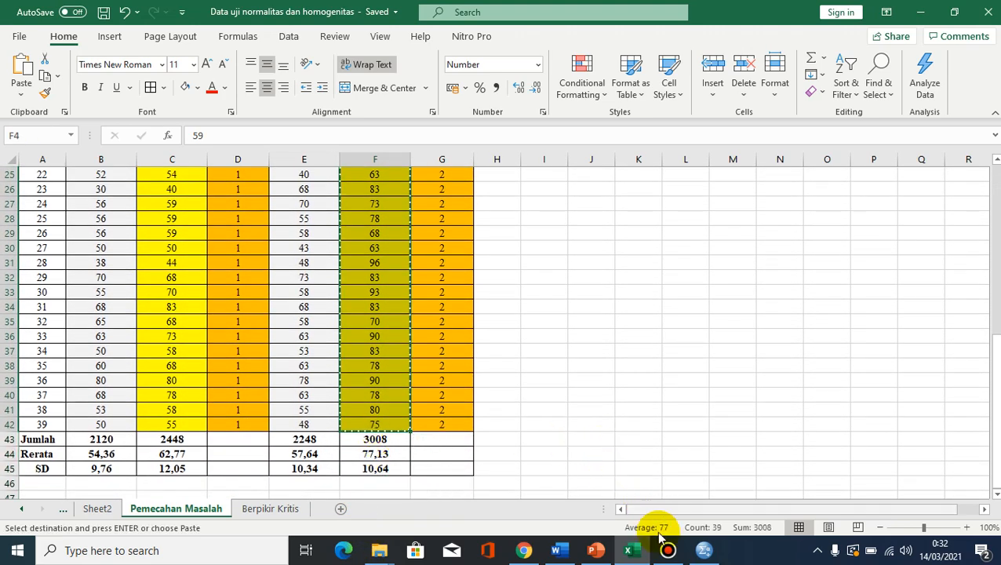
# - Switch to SPSS and paste the copied scores into the first column of the data grid, starting at row 1
pyautogui.click(703, 550)
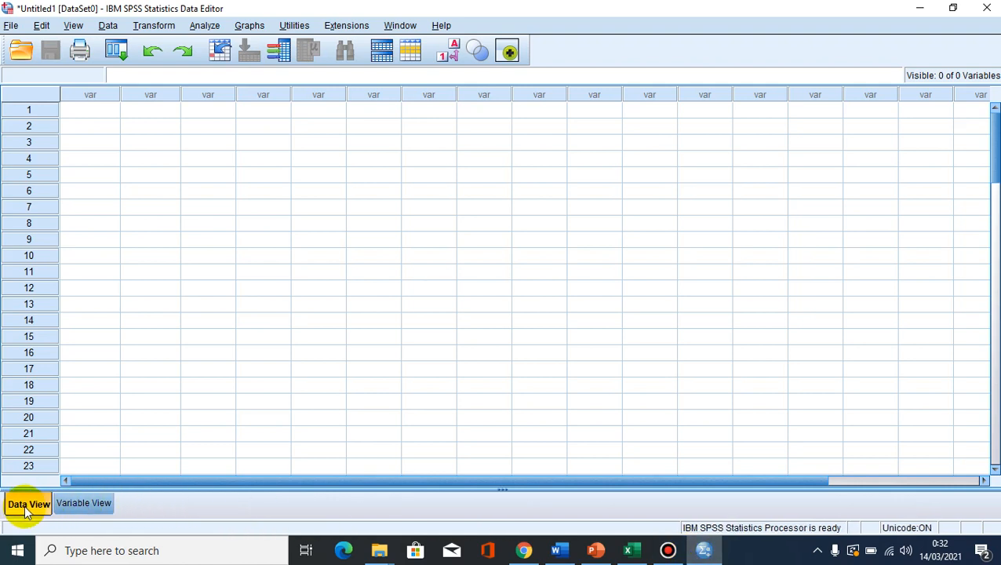
pyautogui.click(87, 503)
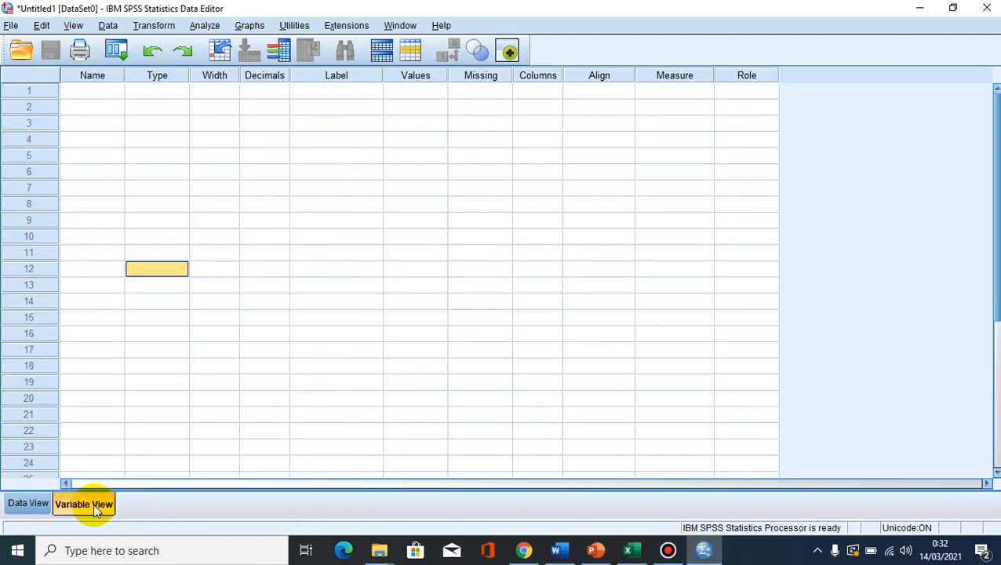
pyautogui.click(21, 505)
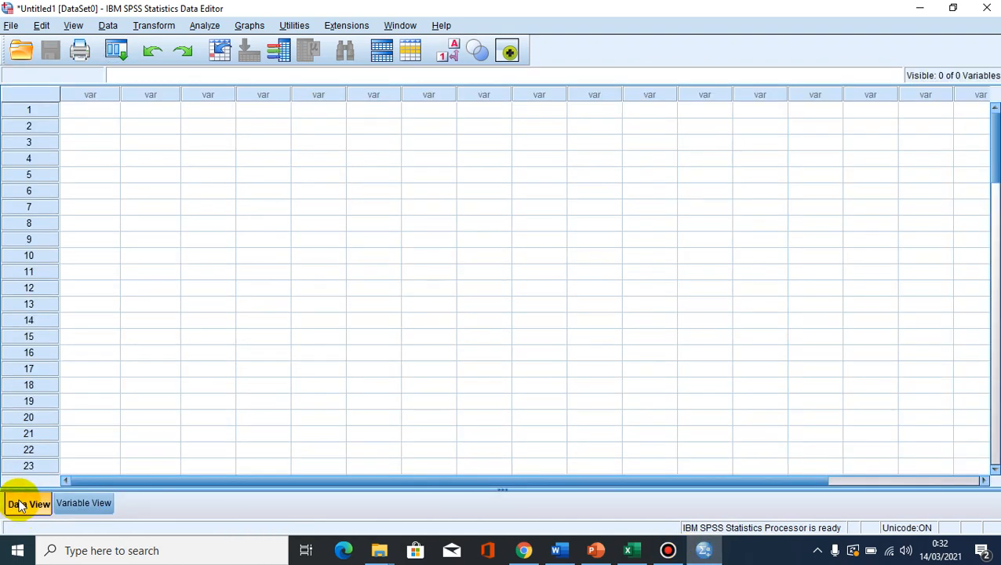
pyautogui.click(87, 110)
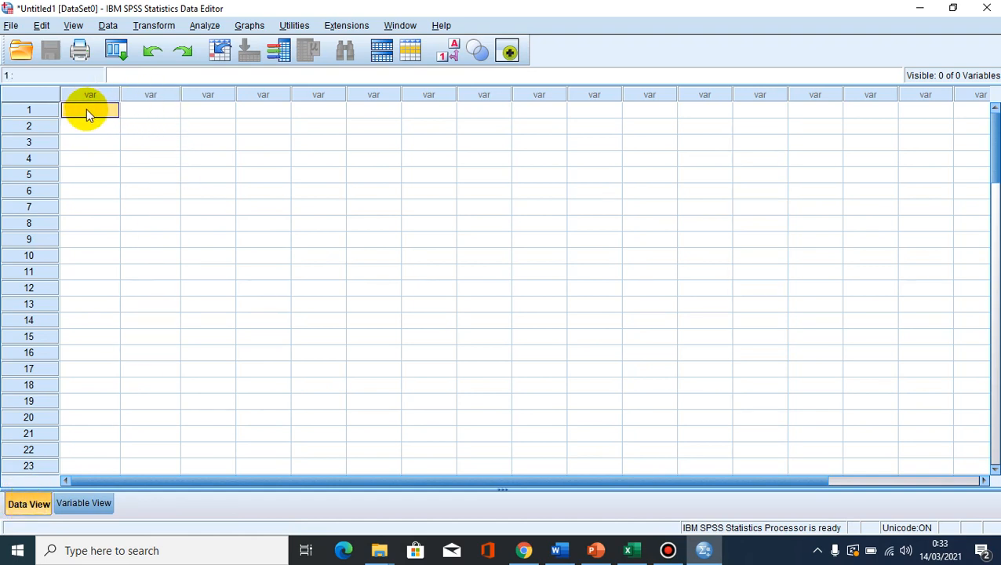
pyautogui.rightClick(86, 111)
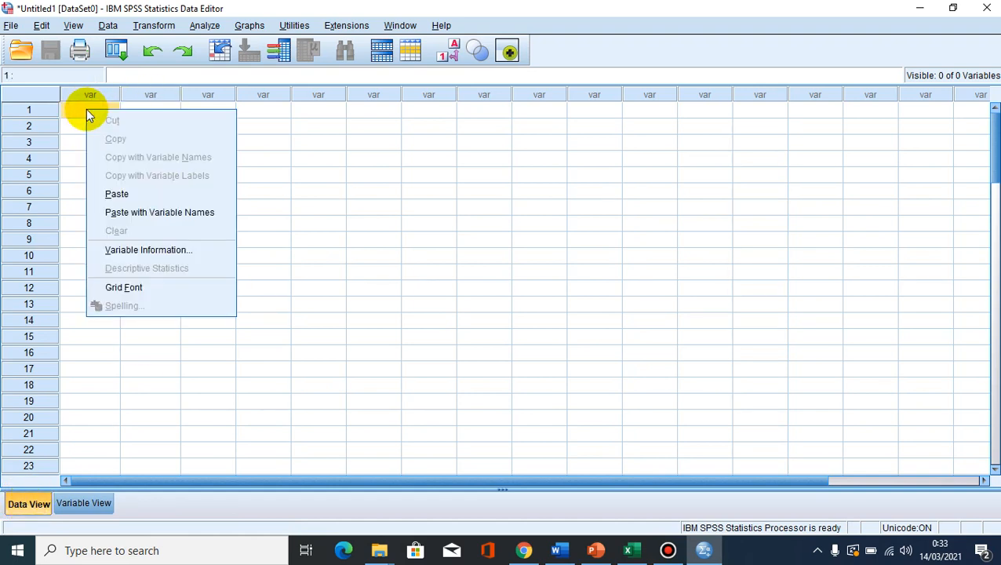
pyautogui.click(116, 197)
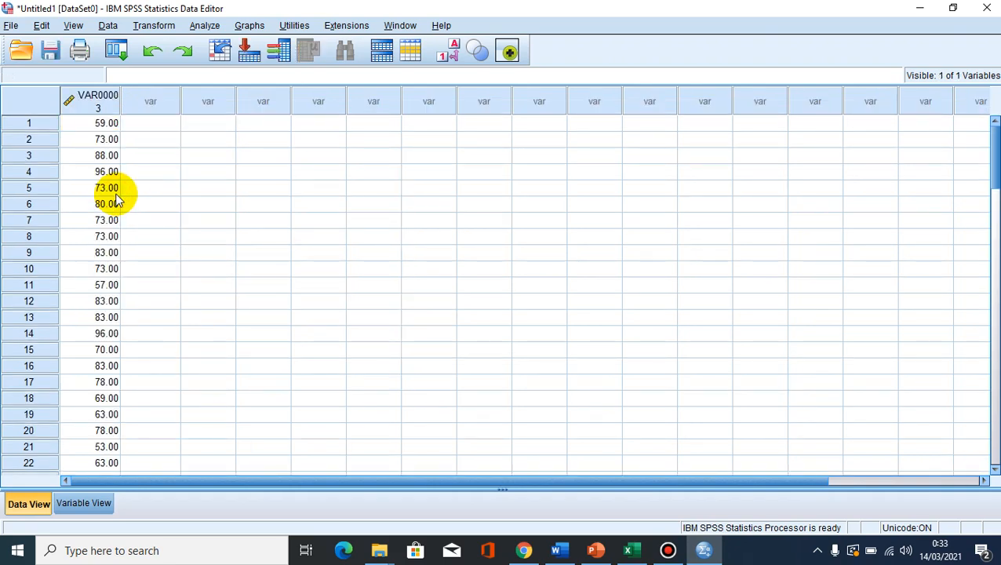
# - Copy the Eksperimen Kelompok codes in G4:G42 from Excel and paste them into the second SPSS column from row 1
pyautogui.click(631, 550)
pyautogui.scroll(7, 451, 284)
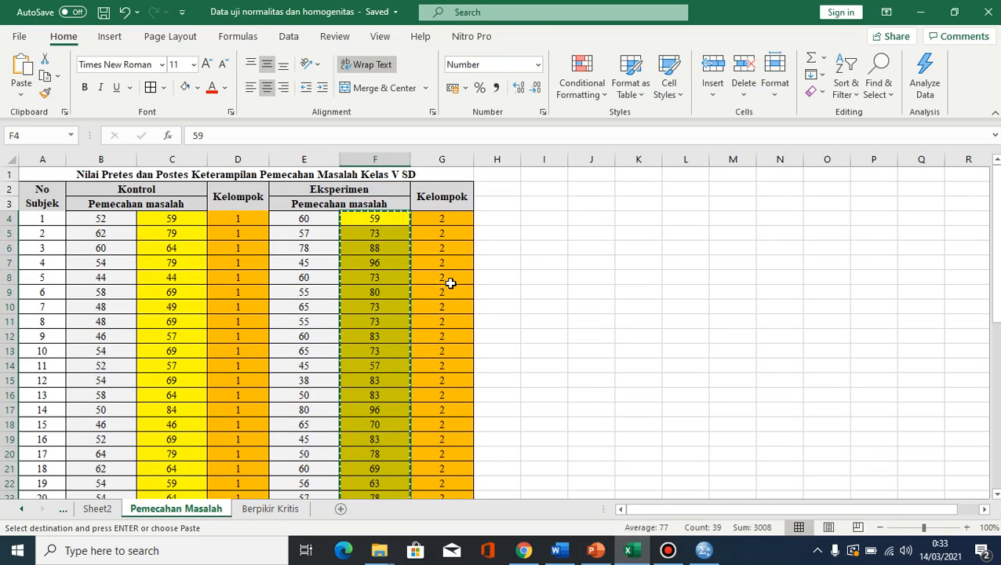
pyautogui.moveTo(442, 218); pyautogui.dragTo(447, 431)
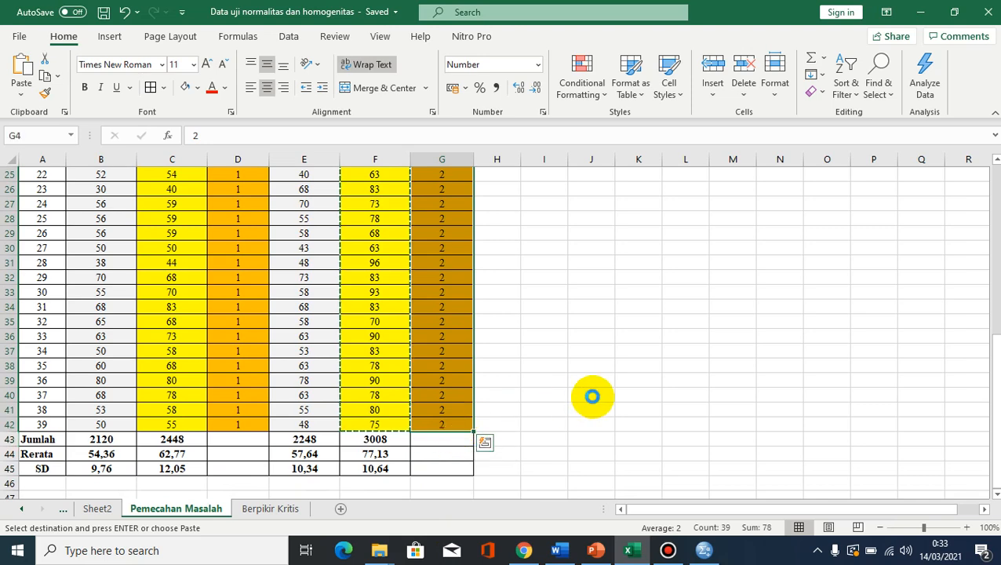
pyautogui.hotkey('ctrl', 'c')
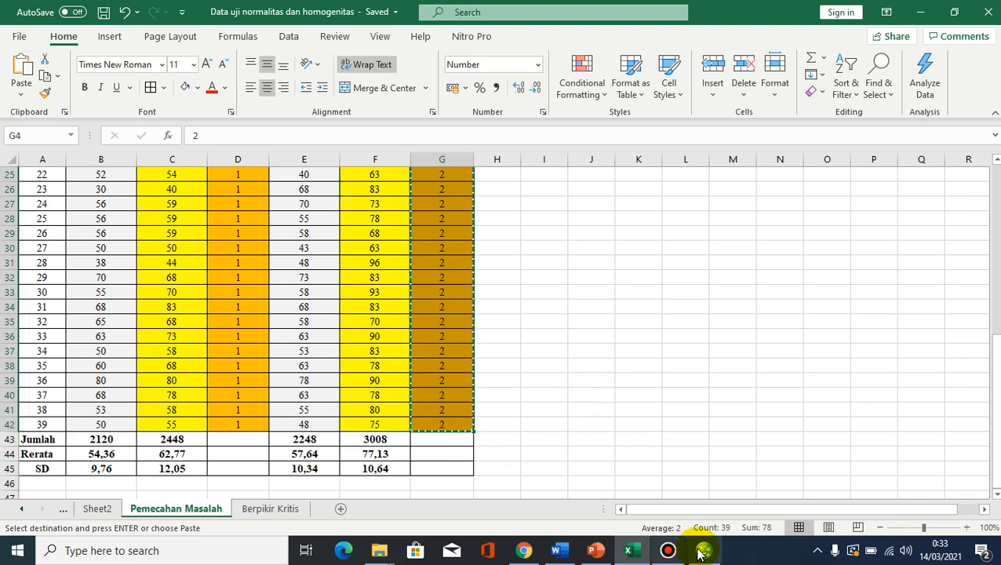
pyautogui.click(702, 551)
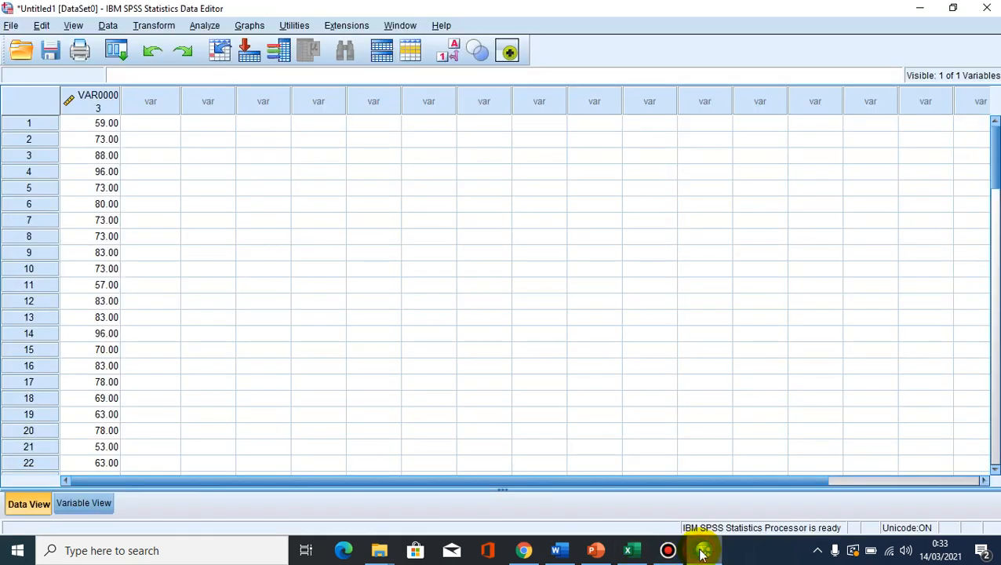
pyautogui.rightClick(153, 125)
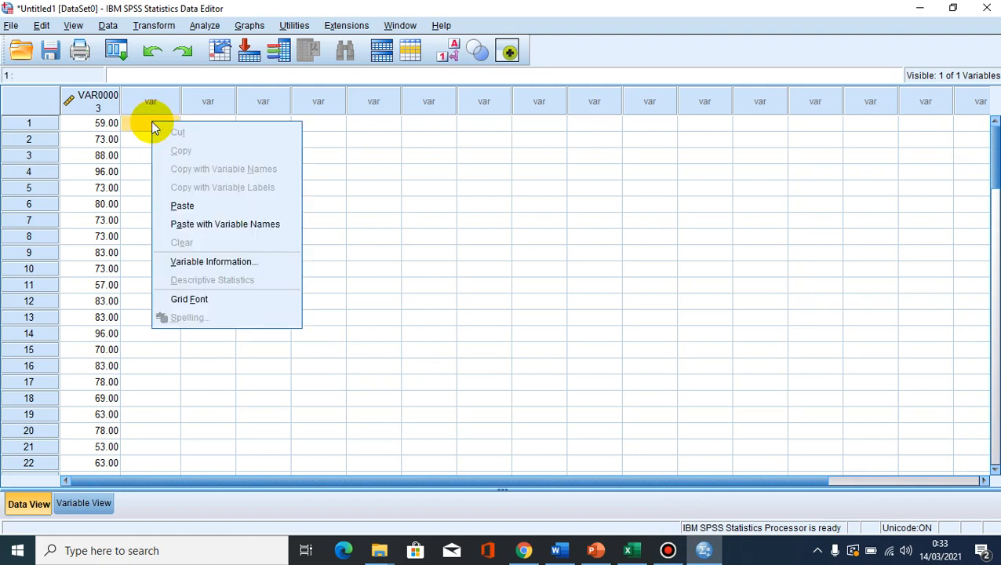
pyautogui.click(182, 207)
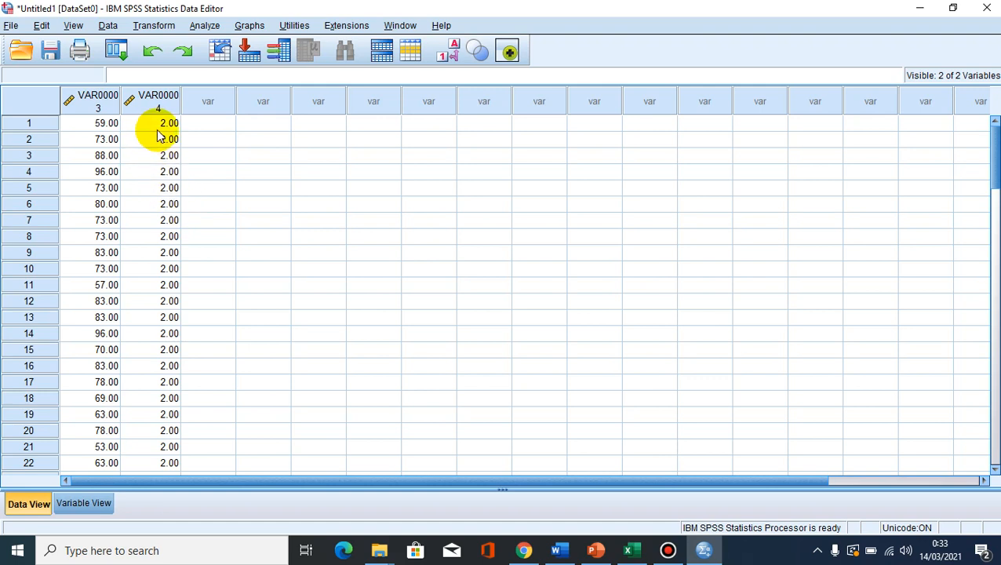
# - Copy the yellow Kontrol scores in C4:C42 from Excel and paste them below the existing SPSS scores, starting at row 40 of the first column
pyautogui.scroll(-10, 156, 135)
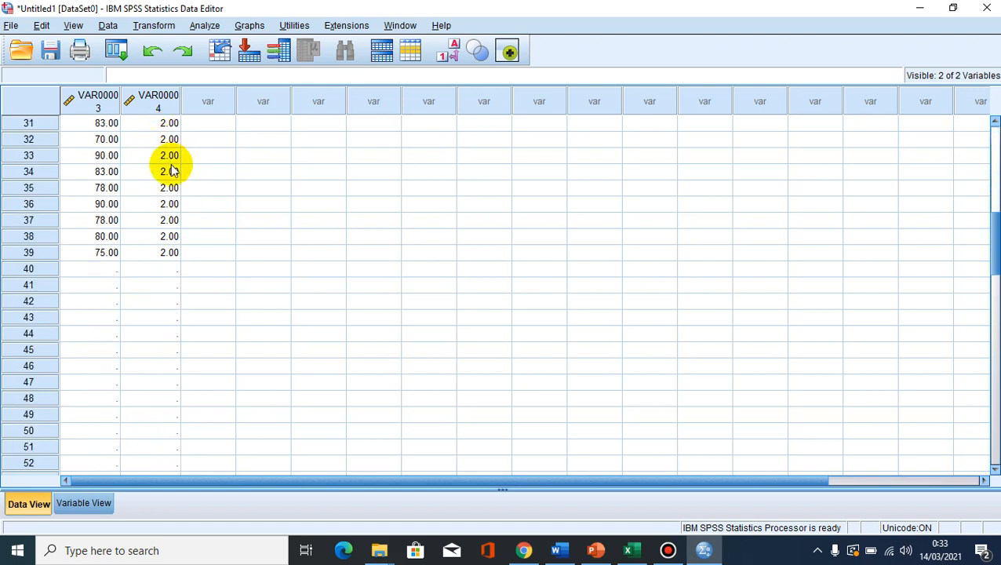
pyautogui.scroll(-1, 157, 197)
pyautogui.click(81, 220)
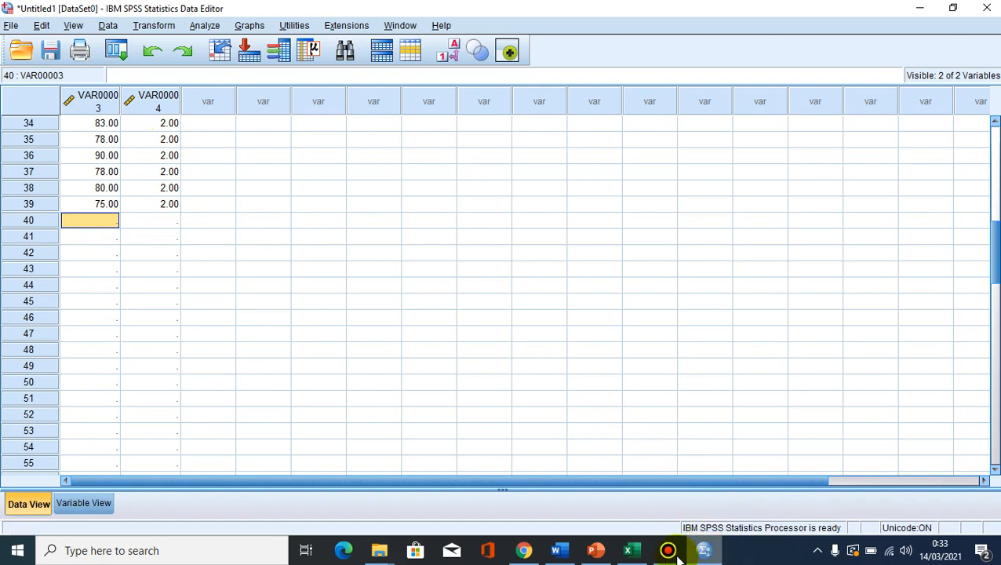
pyautogui.click(634, 554)
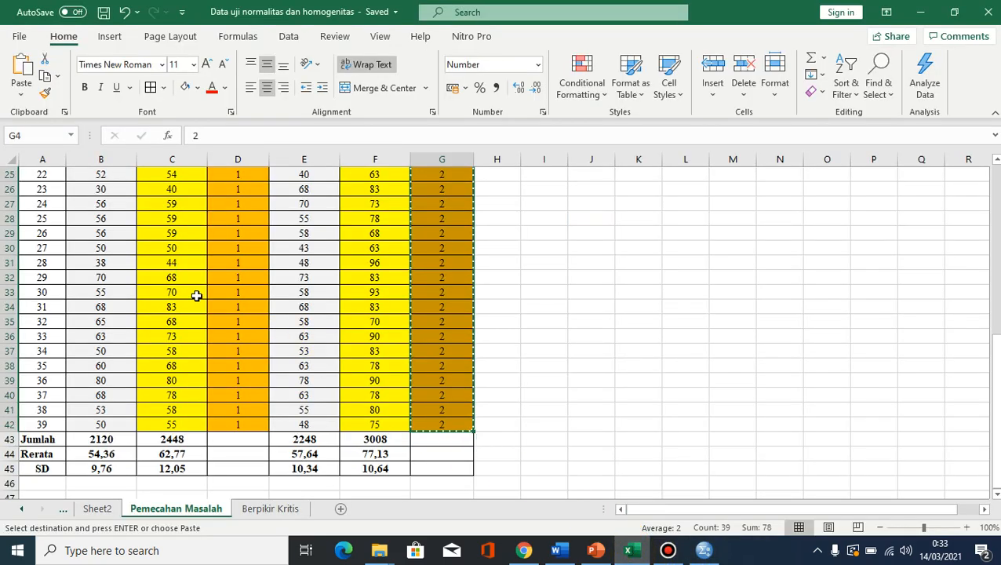
pyautogui.scroll(7, 198, 296)
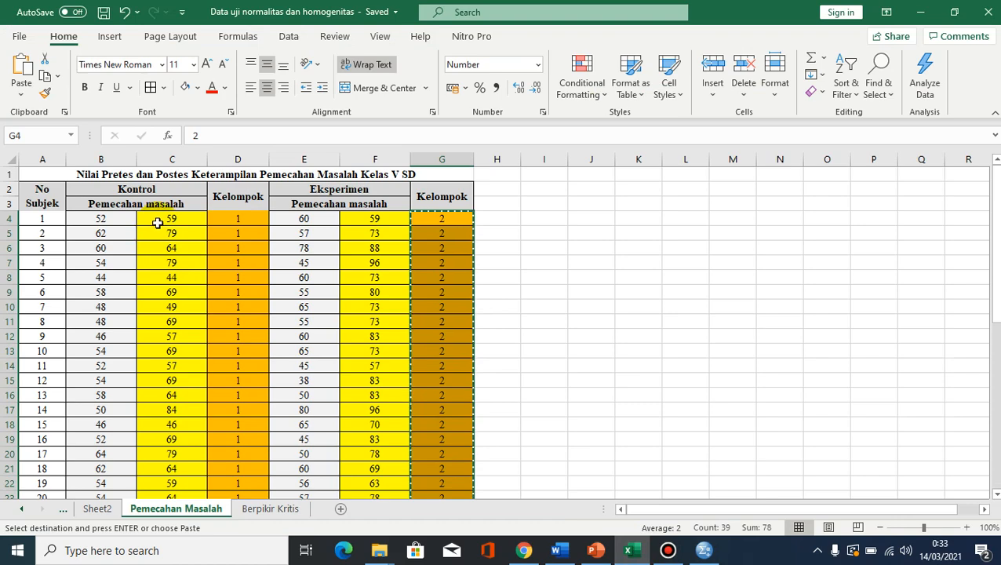
pyautogui.moveTo(169, 221); pyautogui.dragTo(173, 483)
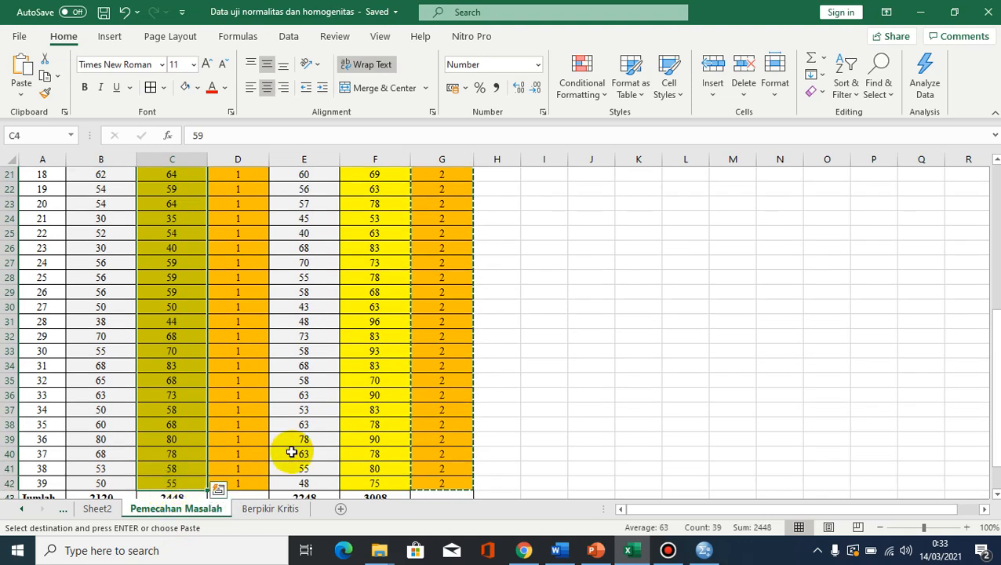
pyautogui.rightClick(177, 339)
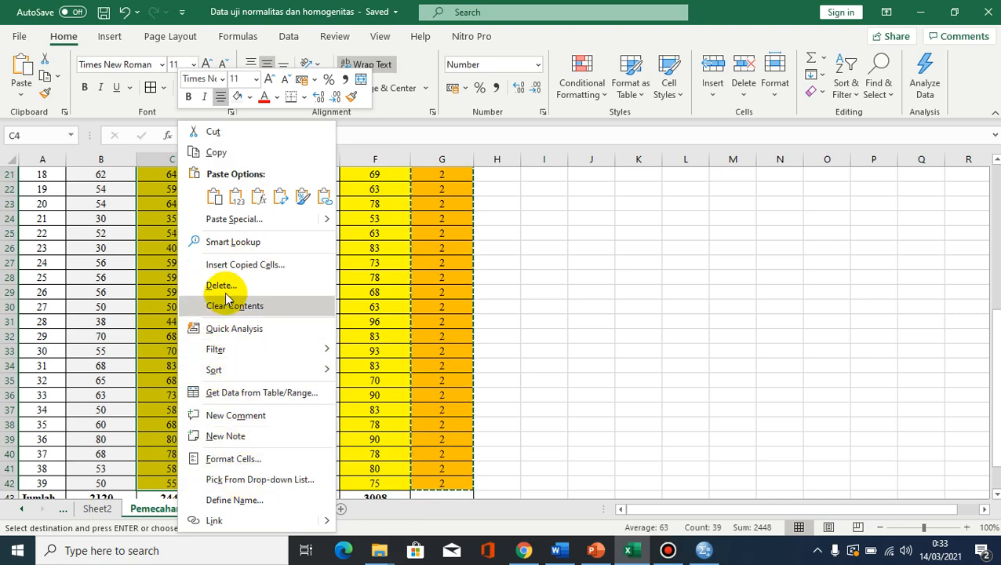
pyautogui.click(207, 152)
pyautogui.scroll(7, 313, 230)
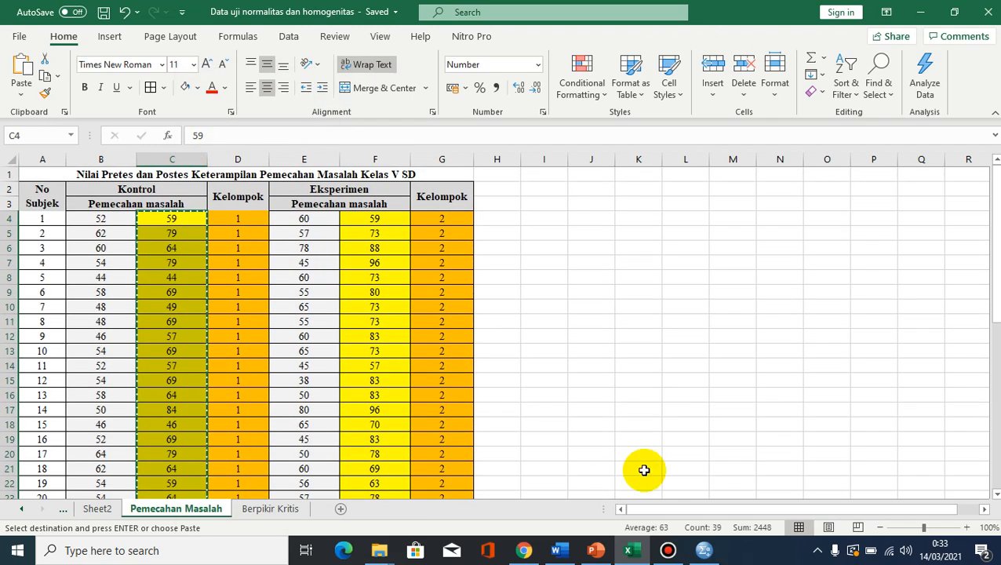
pyautogui.click(703, 552)
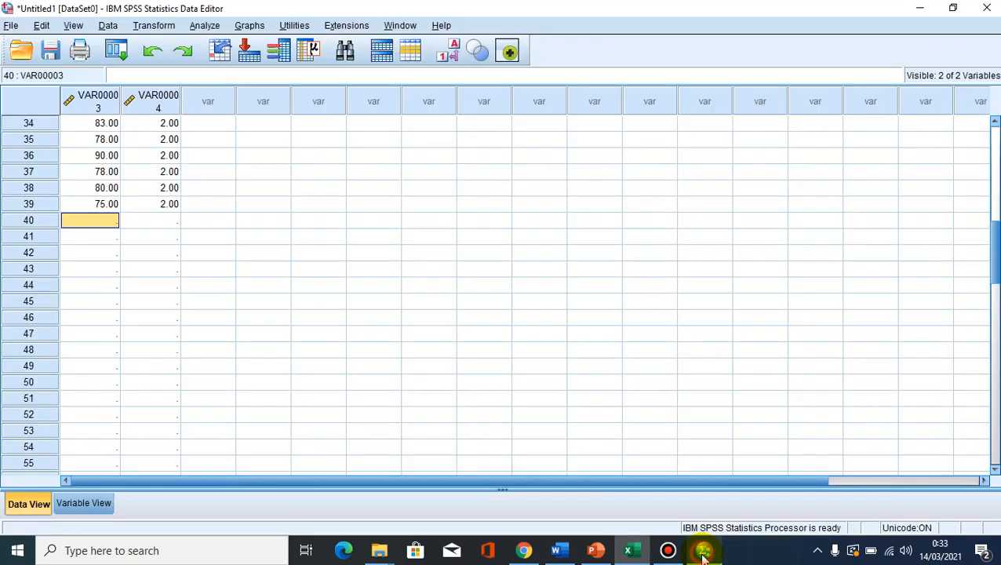
pyautogui.rightClick(98, 226)
pyautogui.click(132, 303)
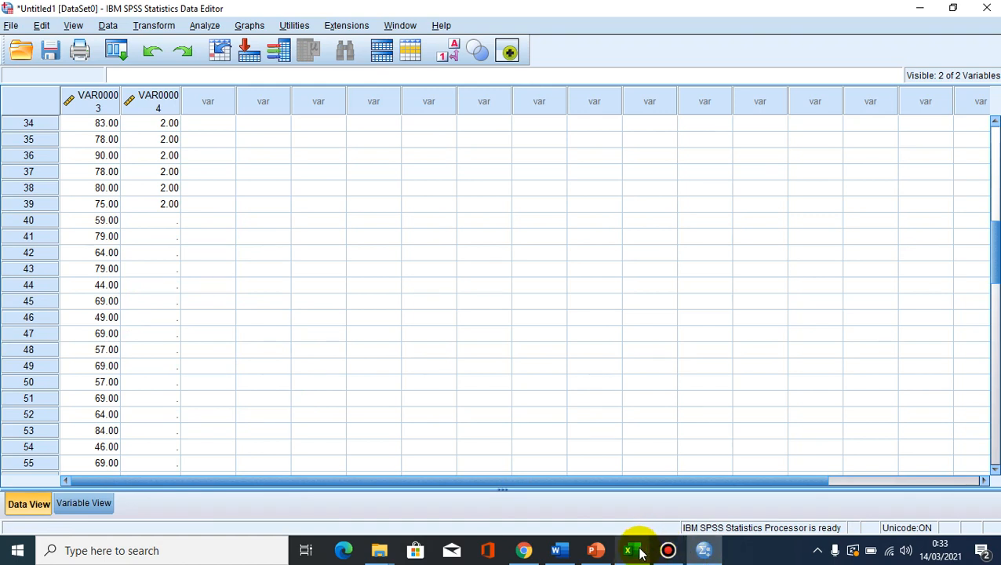
# - Copy the Kontrol Kelompok codes in D4:D42 from Excel into the second SPSS column from row 40 and check the pasted data
pyautogui.moveTo(640, 553)
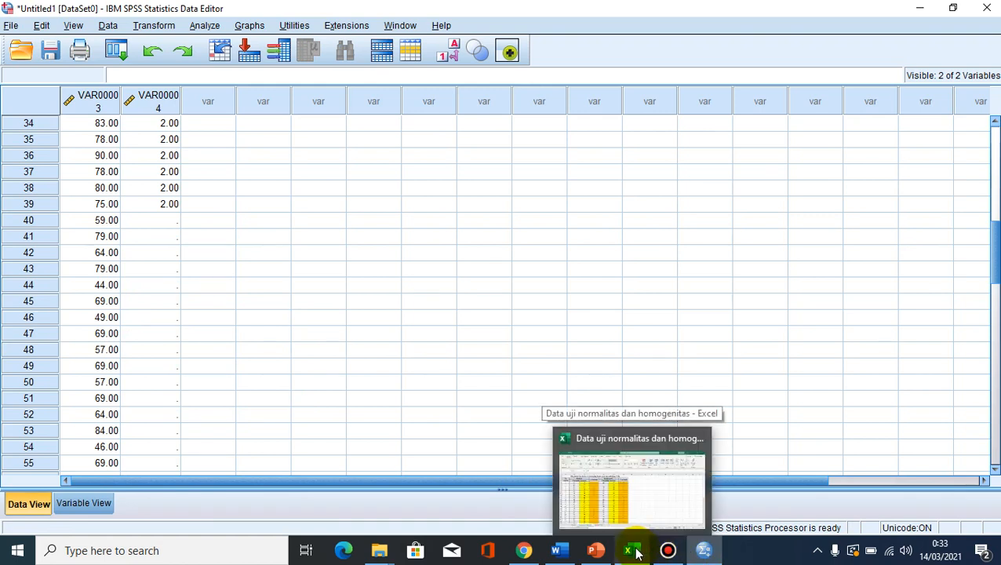
pyautogui.click(632, 502)
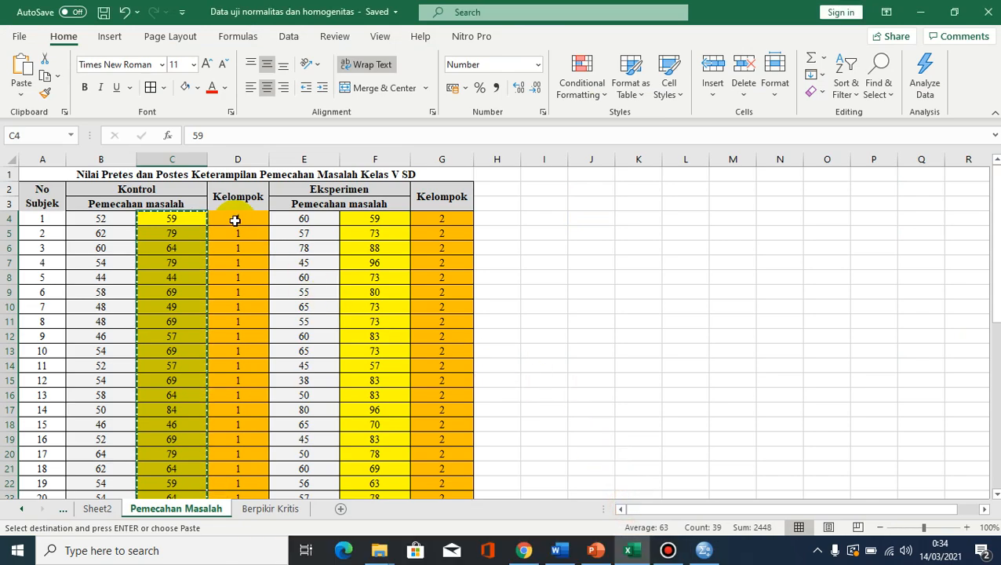
pyautogui.moveTo(238, 221); pyautogui.dragTo(239, 277)
pyautogui.moveTo(250, 323); pyautogui.dragTo(261, 422)
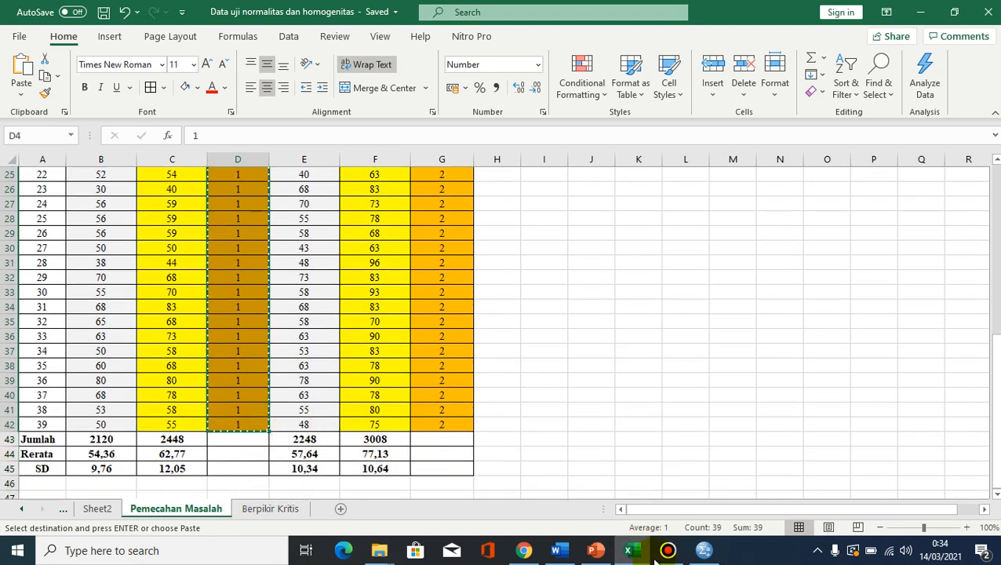
pyautogui.click(704, 549)
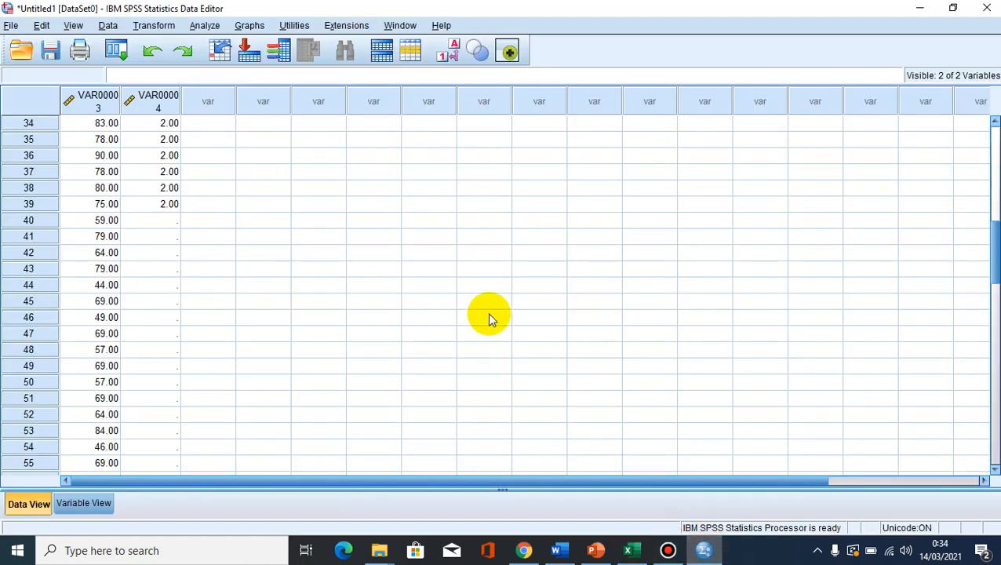
pyautogui.click(148, 221)
pyautogui.hotkey('ctrl', 'v')
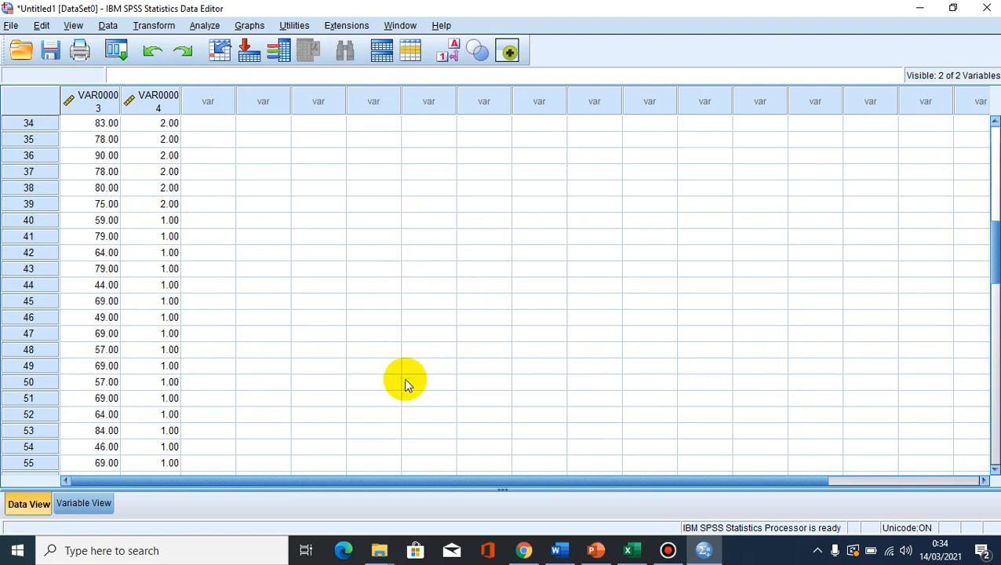
pyautogui.scroll(-5, 179, 282)
pyautogui.scroll(4, 179, 284)
pyautogui.scroll(12, 175, 279)
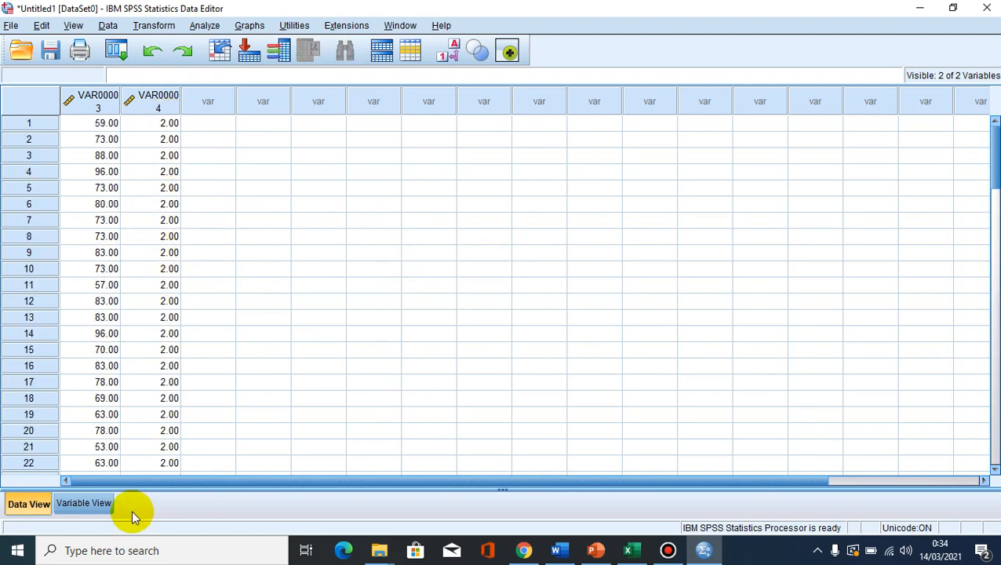
# - Set the decimals of both variables, VAR00003 and VAR00004, to 0 in their variable definitions
pyautogui.click(86, 504)
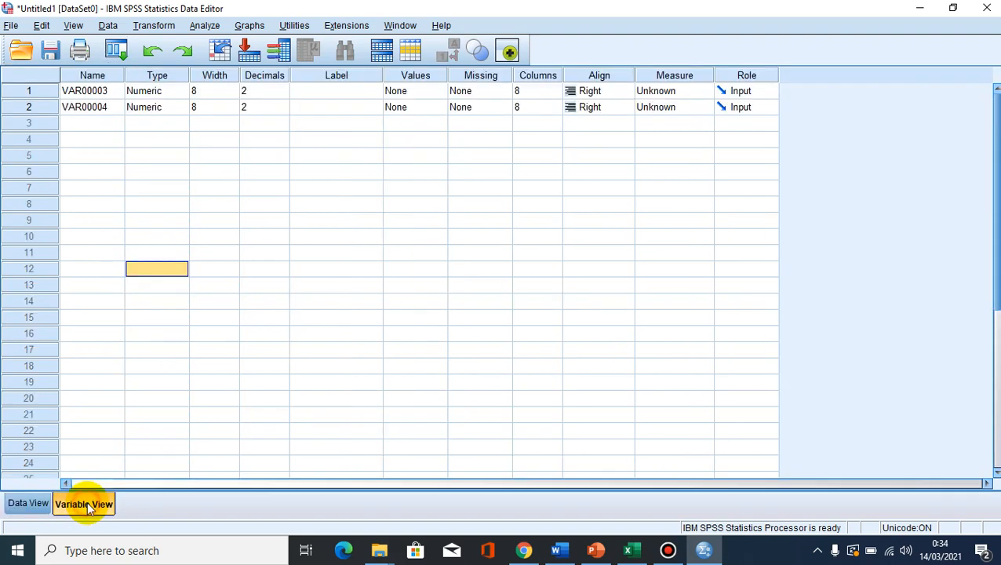
pyautogui.click(287, 93)
pyautogui.click(285, 95)
pyautogui.click(286, 95)
pyautogui.click(286, 112)
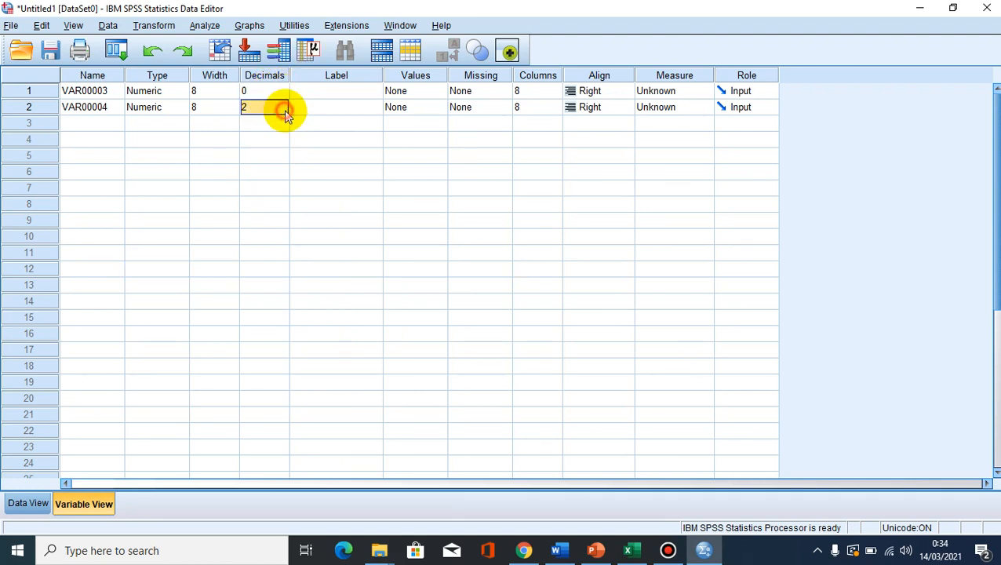
pyautogui.click(284, 111)
pyautogui.click(284, 110)
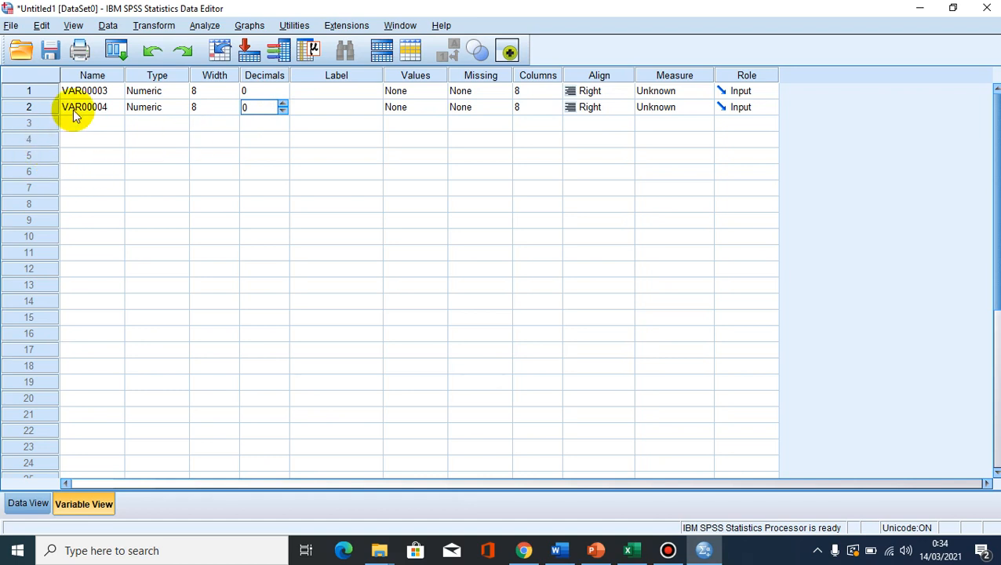
# - Check the first data column and rename its variable VAR00003 as Hasil_Belajar
pyautogui.click(19, 503)
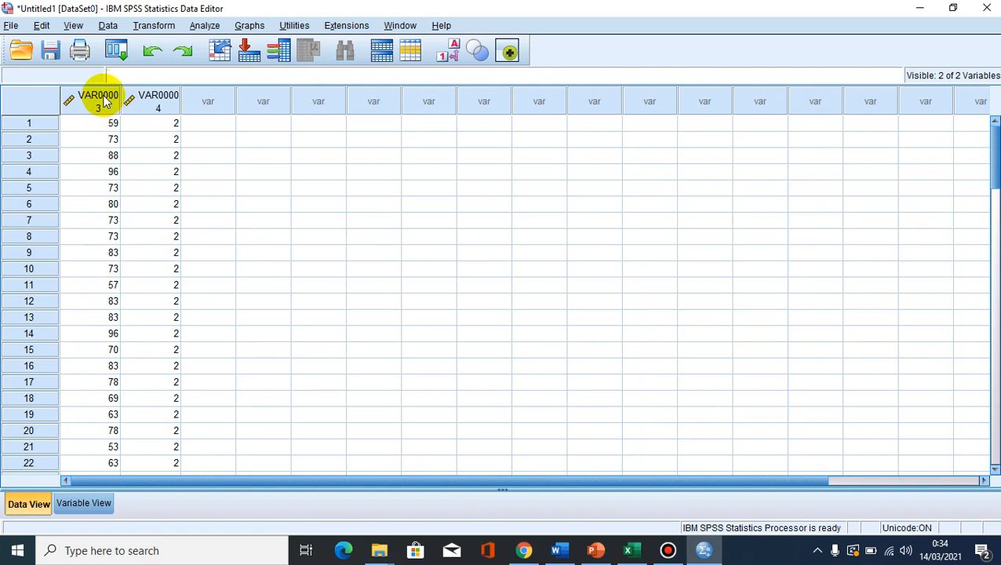
pyautogui.click(88, 506)
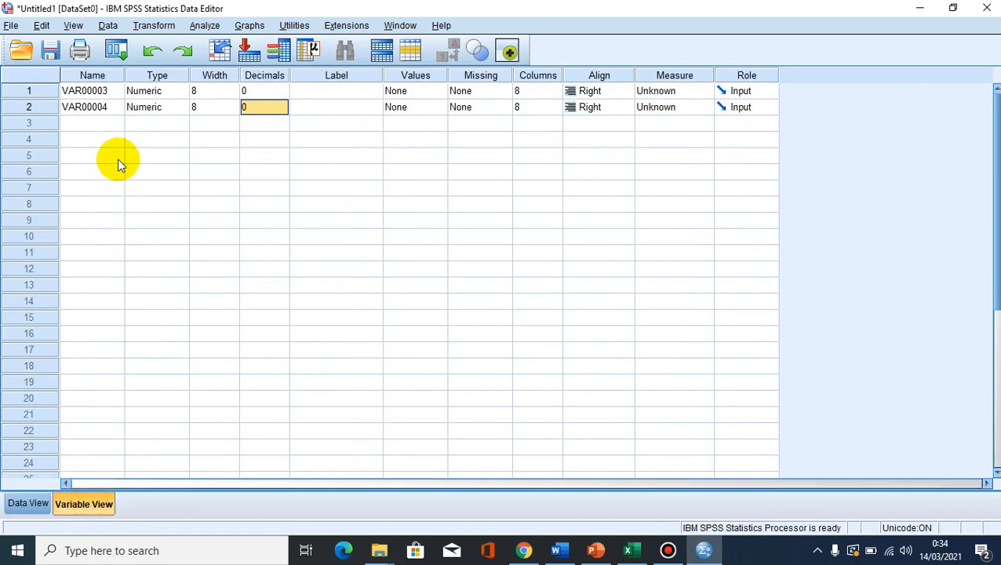
pyautogui.click(109, 91)
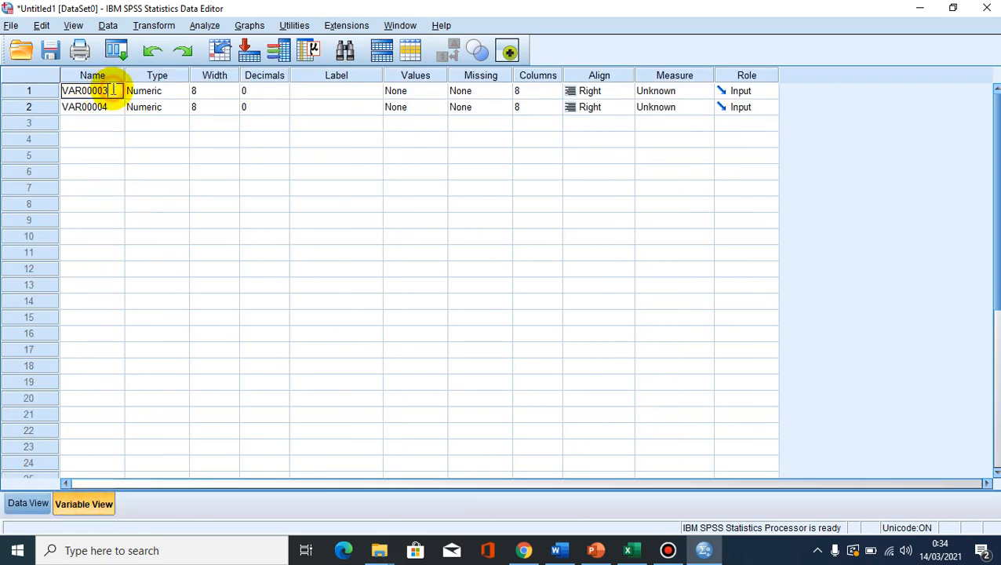
pyautogui.doubleClick(92, 88)
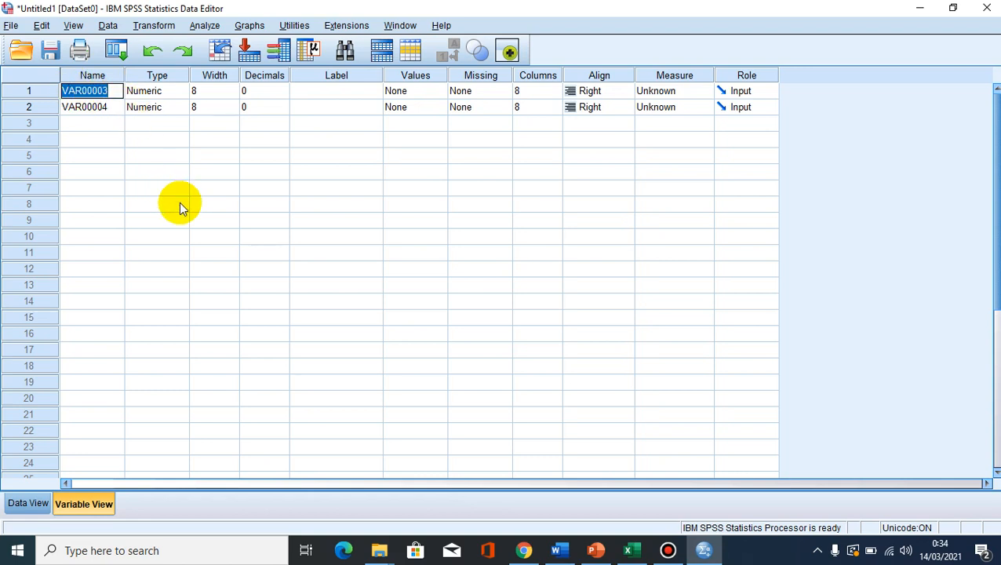
pyautogui.write('Hasil_')
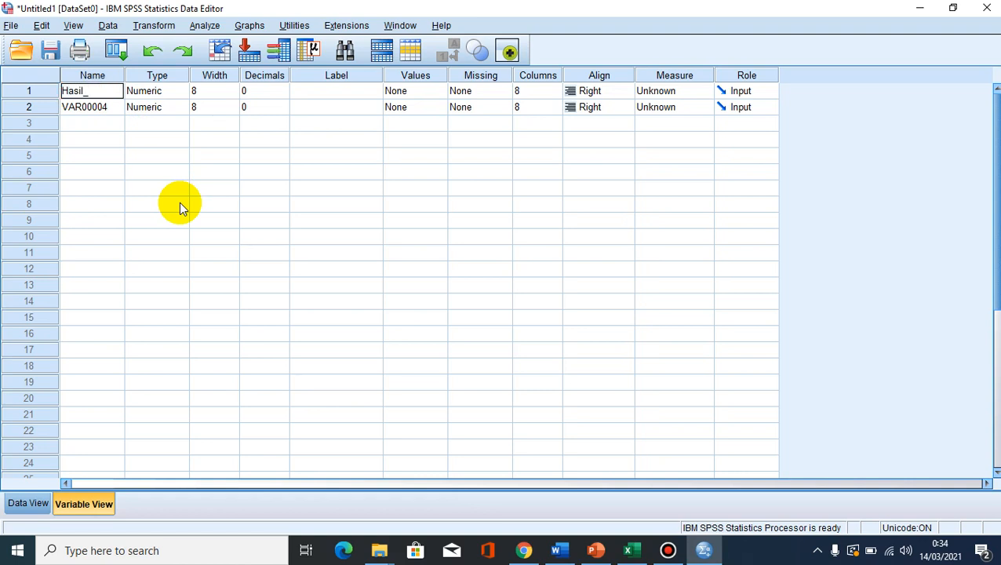
pyautogui.write('Belajar')
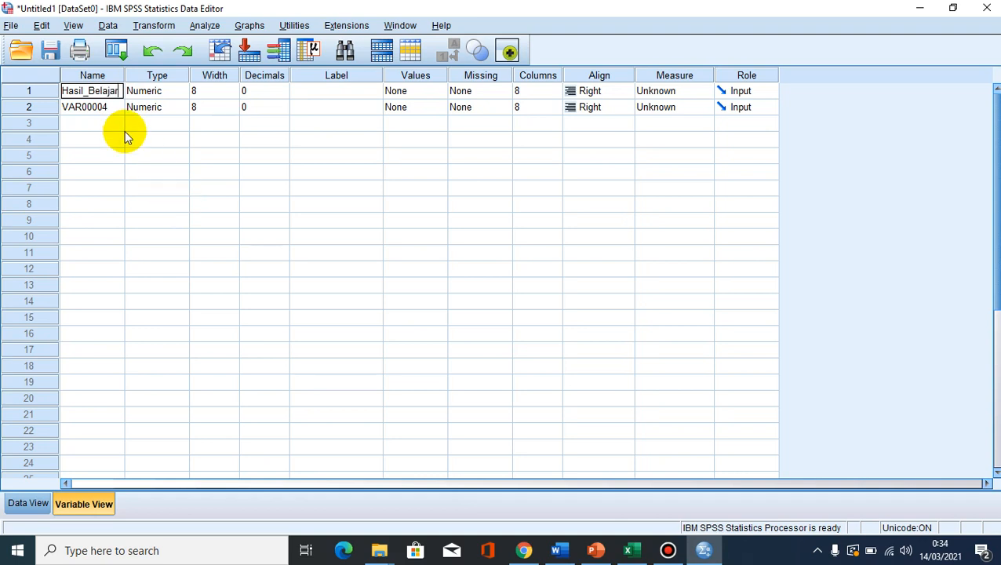
# - Rename the second variable, VAR00004, as Kelompok
pyautogui.click(101, 107)
pyautogui.moveTo(116, 108); pyautogui.dragTo(38, 105)
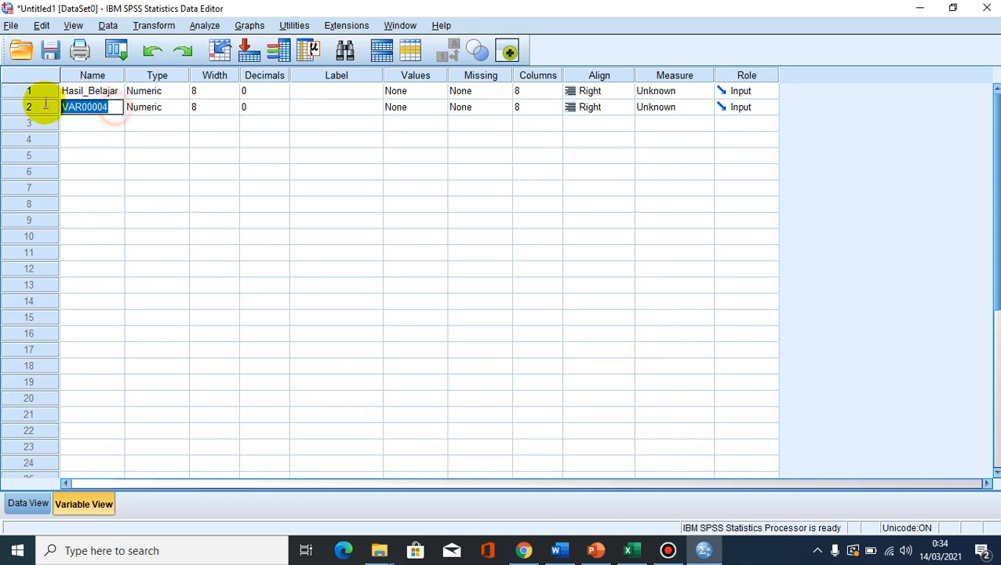
pyautogui.write('Kelompok')
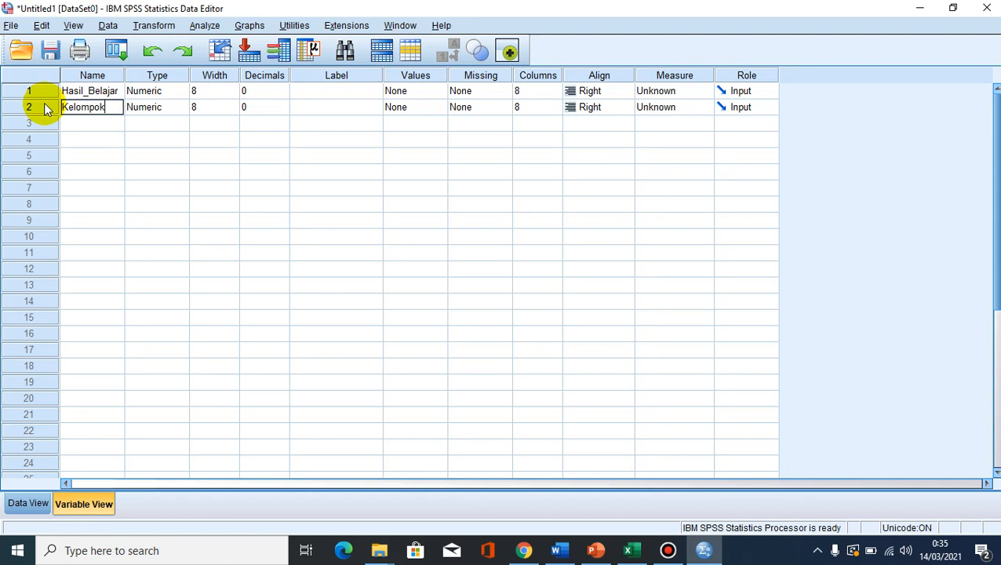
# - Label the Hasil_Belajar variable "Pemecahan Masalah" and the Kelompok variable "Kelompok"
pyautogui.click(329, 91)
pyautogui.click(330, 90)
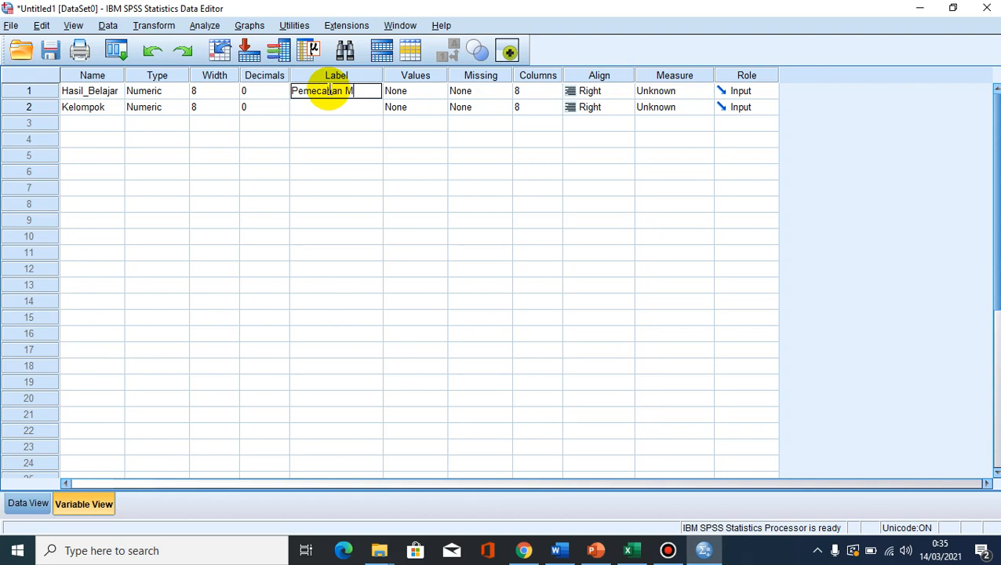
pyautogui.write('Pemecahan Masalah')
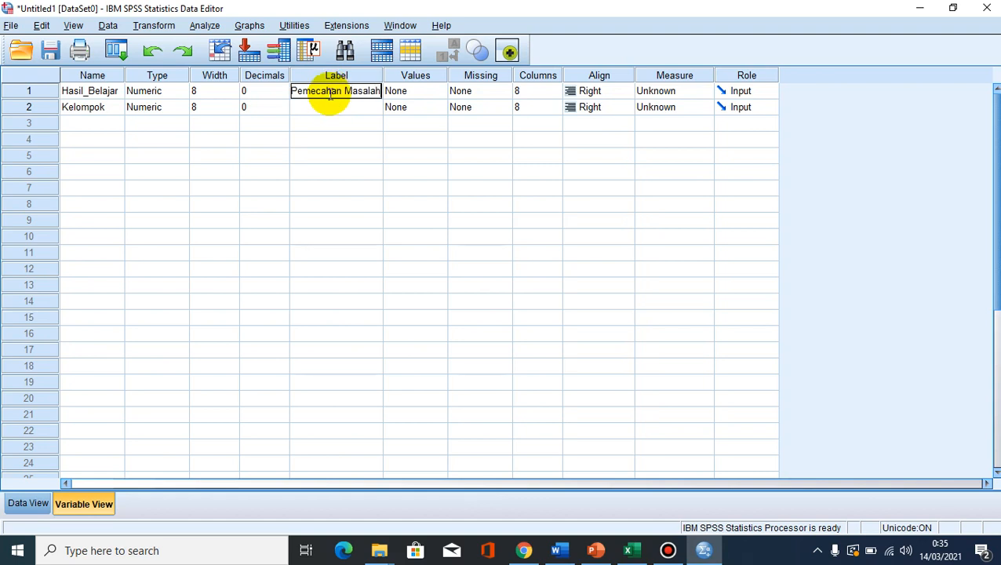
pyautogui.click(325, 106)
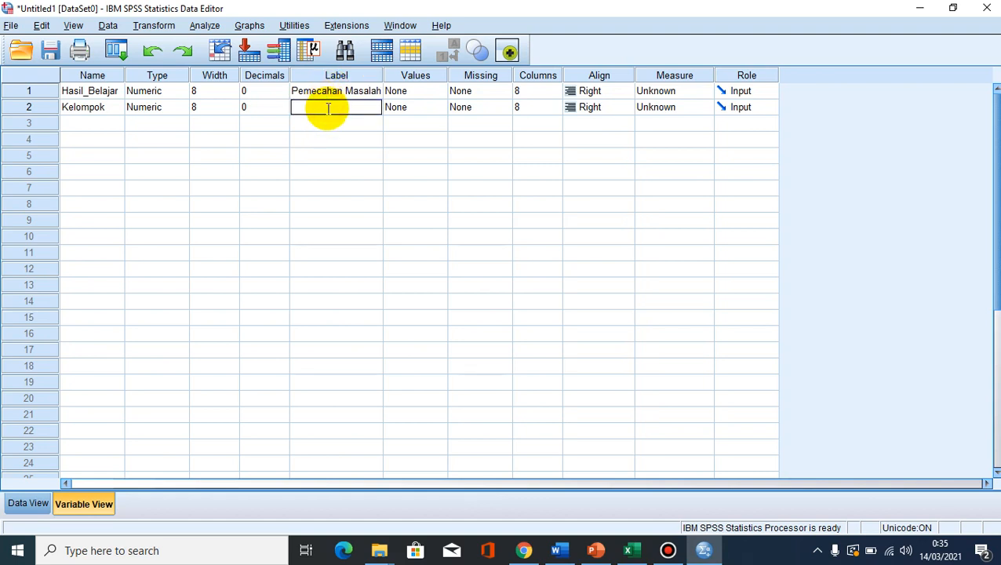
pyautogui.write('Kelompok')
# - Add a value label to the Kelompok variable that defines 1 as "Kontrol"
pyautogui.click(440, 110)
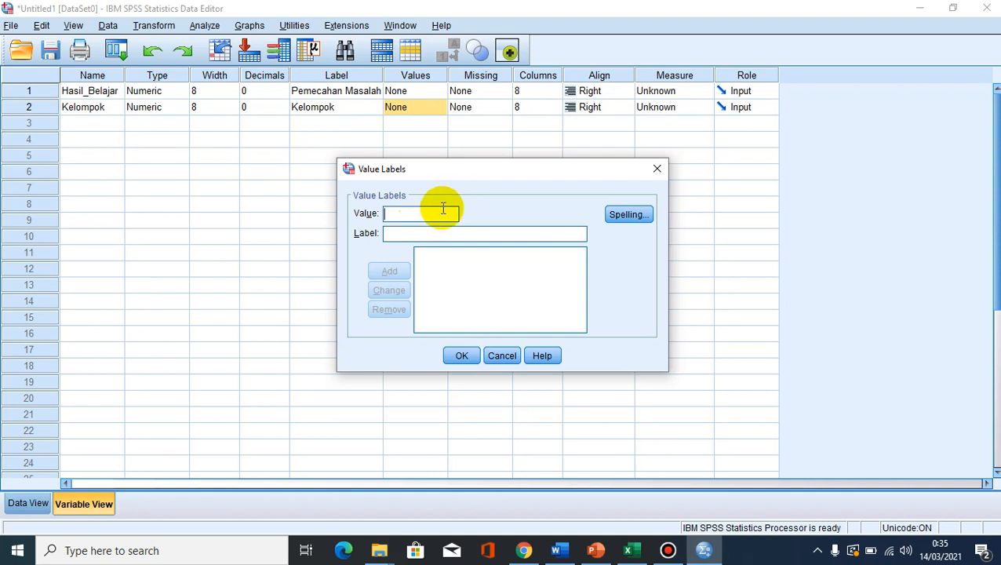
pyautogui.write('1')
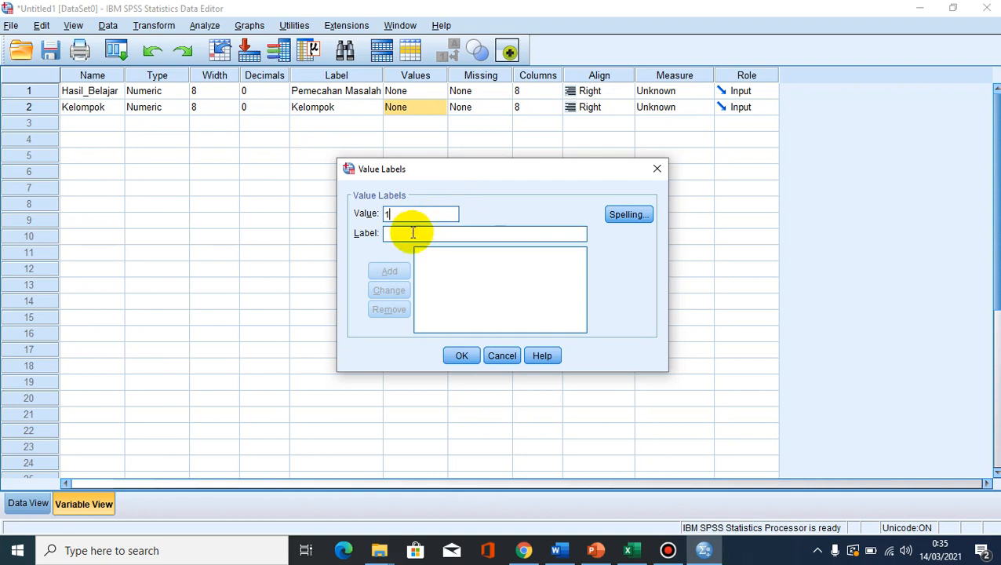
pyautogui.click(411, 233)
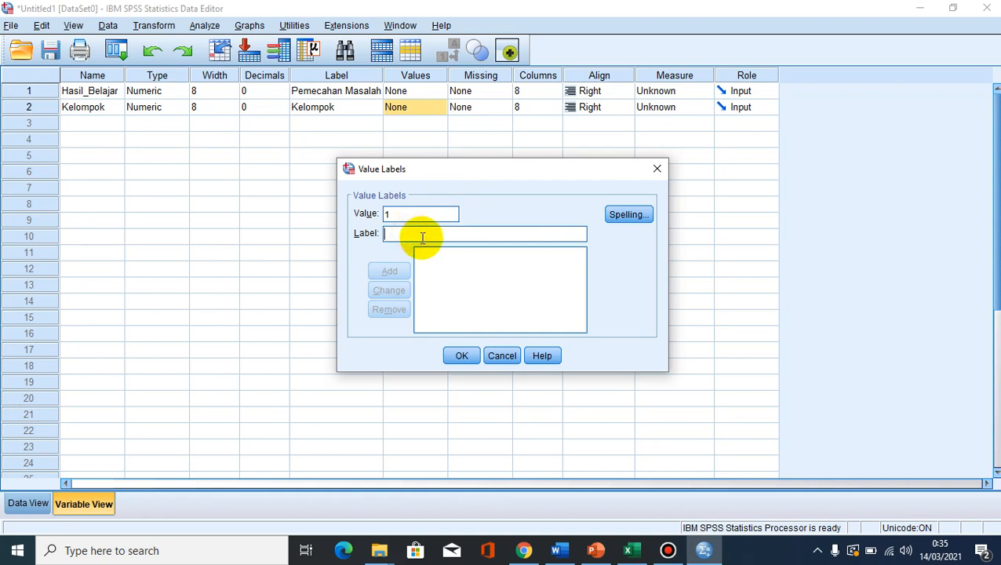
pyautogui.write('Kontrol')
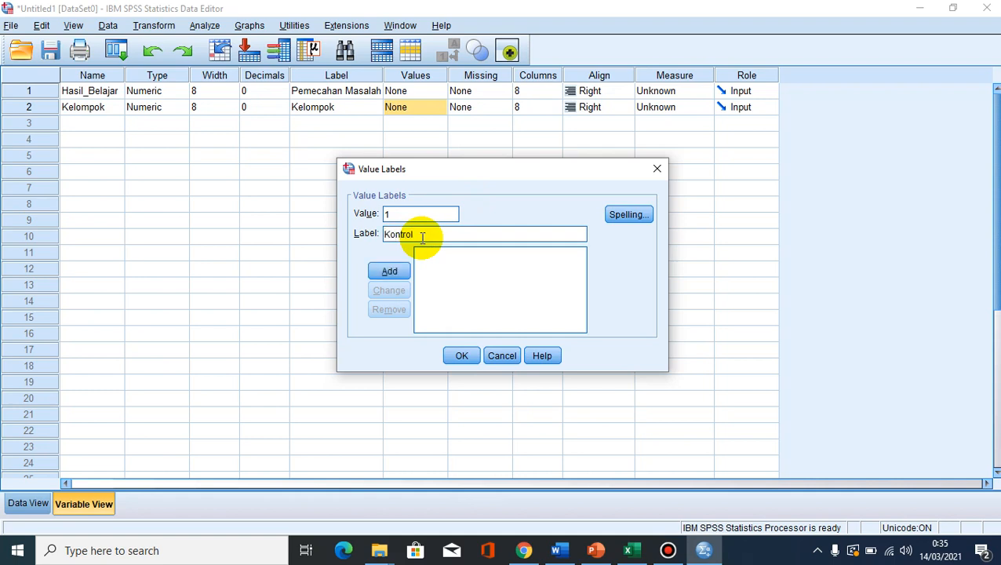
pyautogui.click(389, 271)
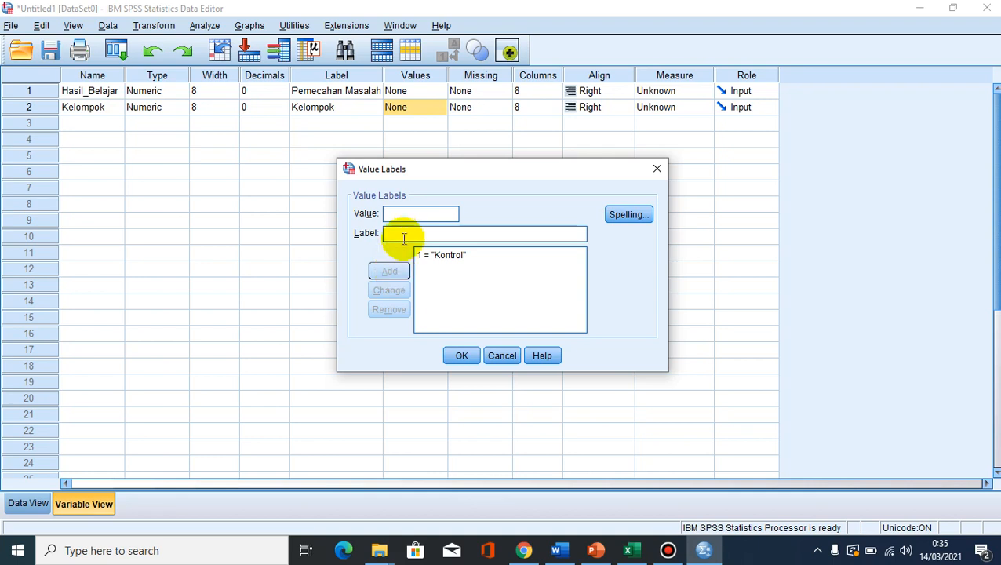
# - Add a second value label for Kelompok that defines 2 as "Eksperimen", with a capital E
pyautogui.click(404, 219)
pyautogui.click(399, 233)
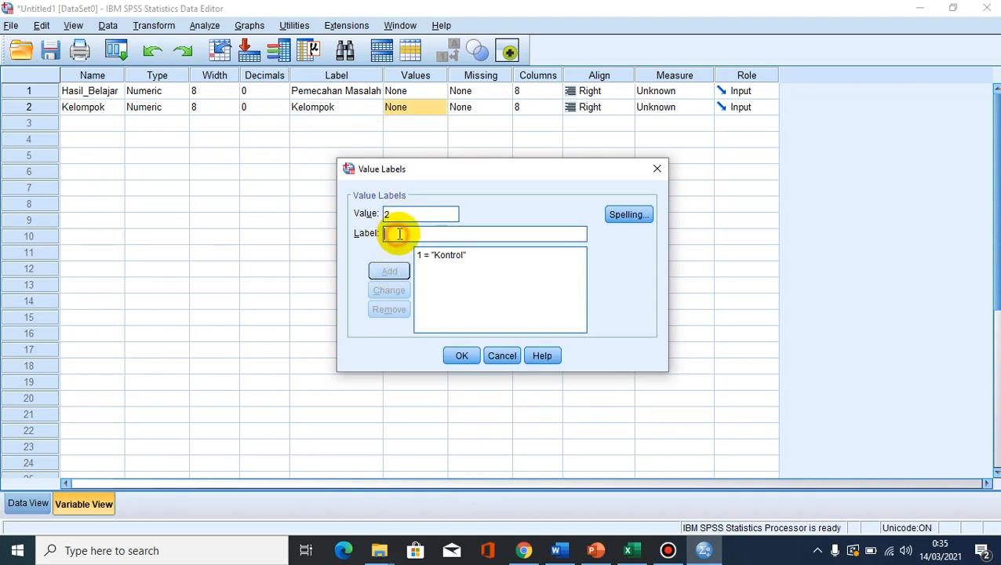
pyautogui.write('eksper')
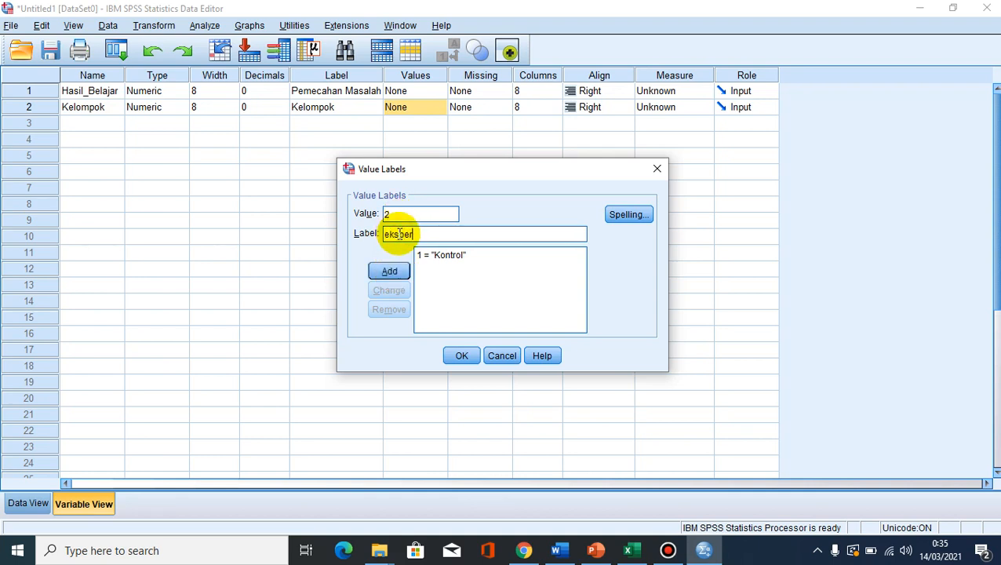
pyautogui.write('imen')
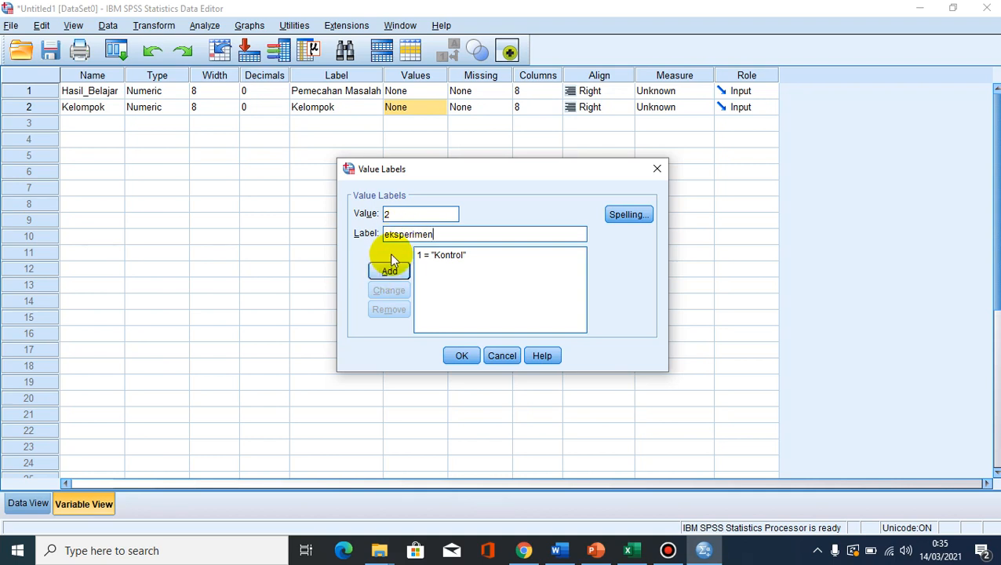
pyautogui.click(388, 233)
pyautogui.press('BackSpace')
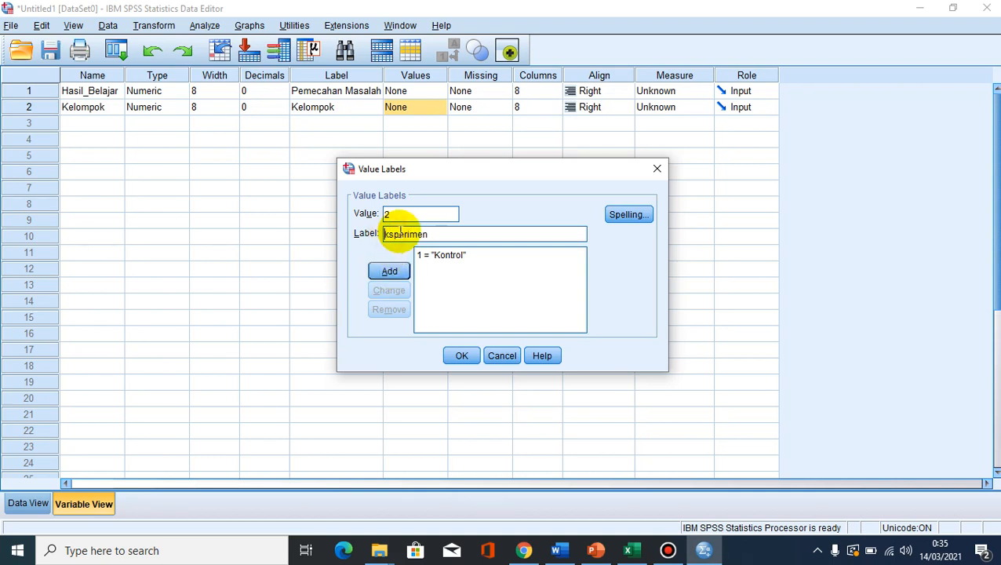
pyautogui.write('E')
pyautogui.click(386, 271)
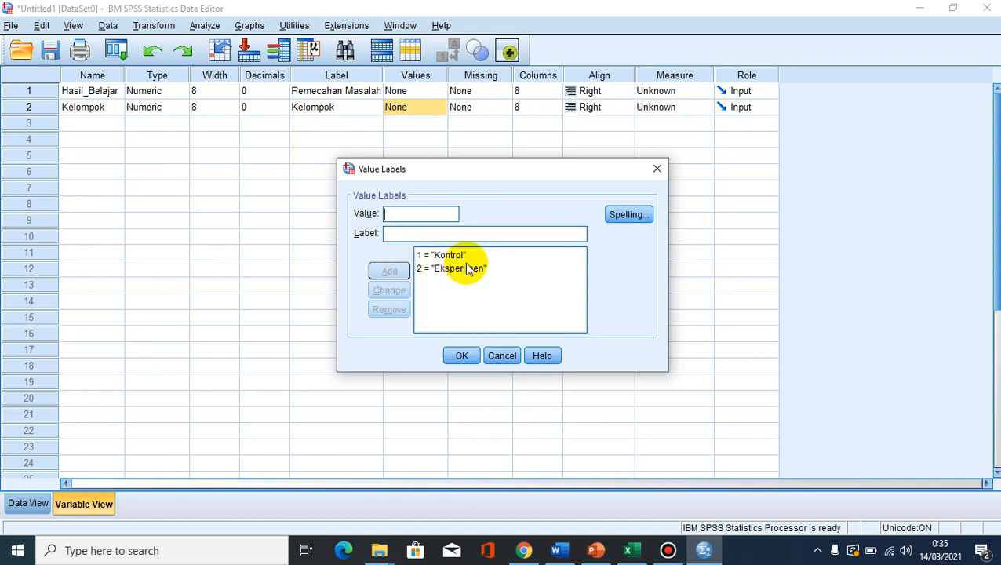
# - Review the Kontrol and Eksperimen entries and apply the value labels to the Kelompok variable
pyautogui.click(439, 256)
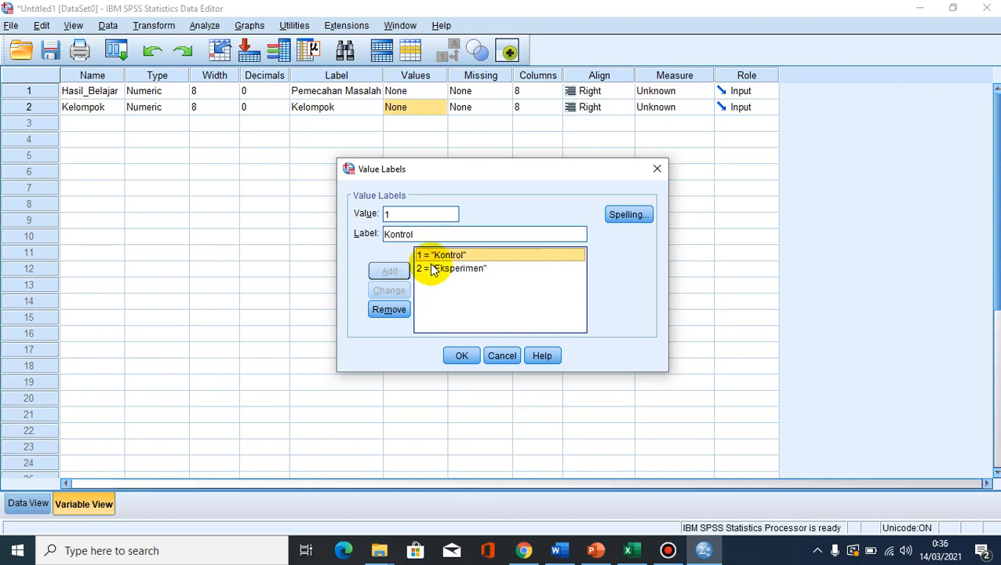
pyautogui.click(432, 231)
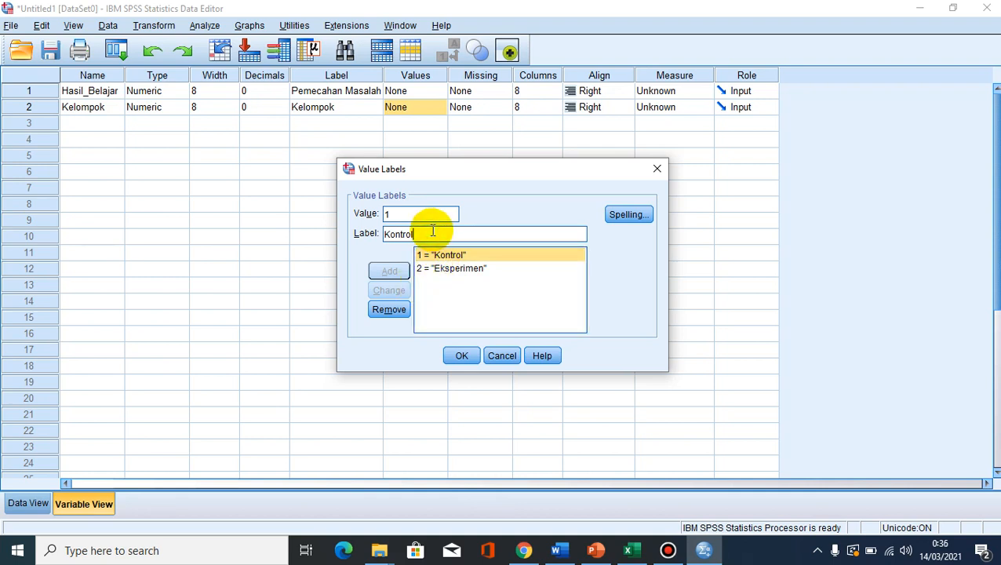
pyautogui.write('l')
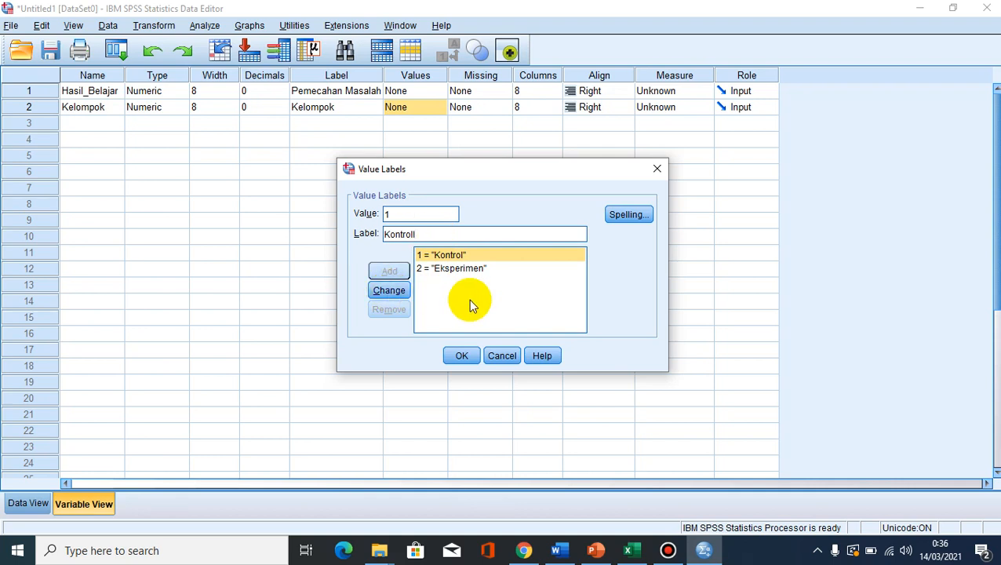
pyautogui.press('BackSpace')
pyautogui.click(451, 270)
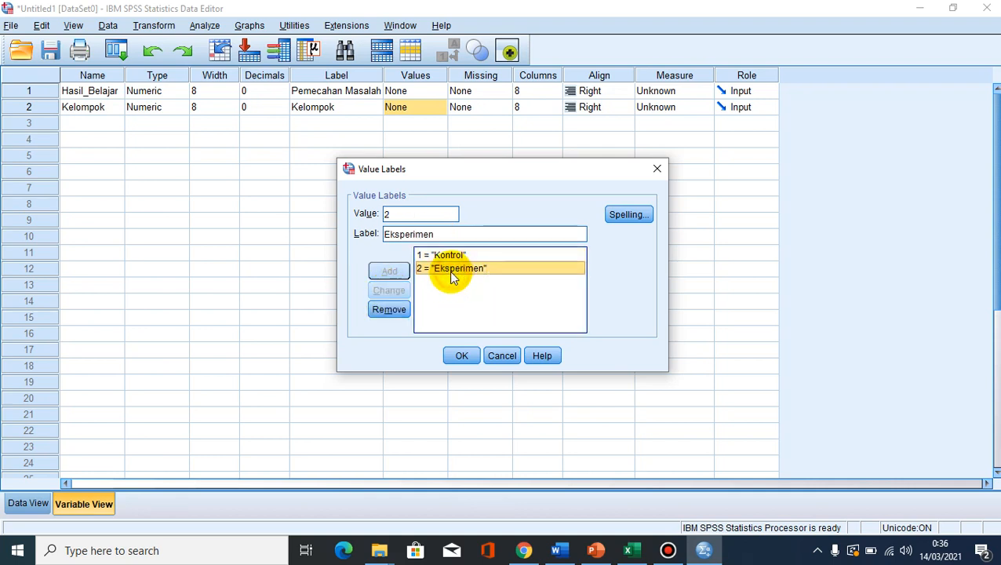
pyautogui.click(447, 255)
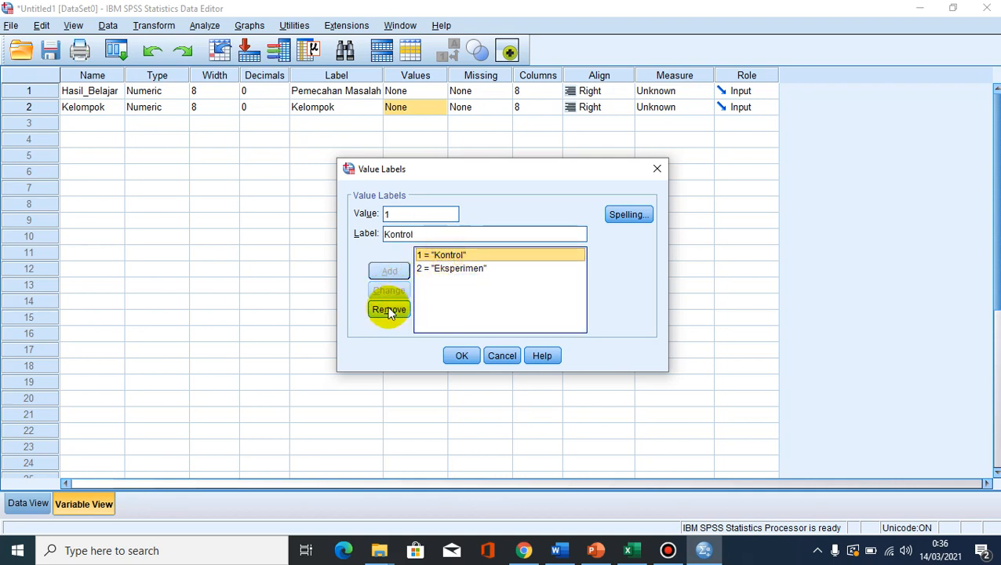
pyautogui.click(470, 292)
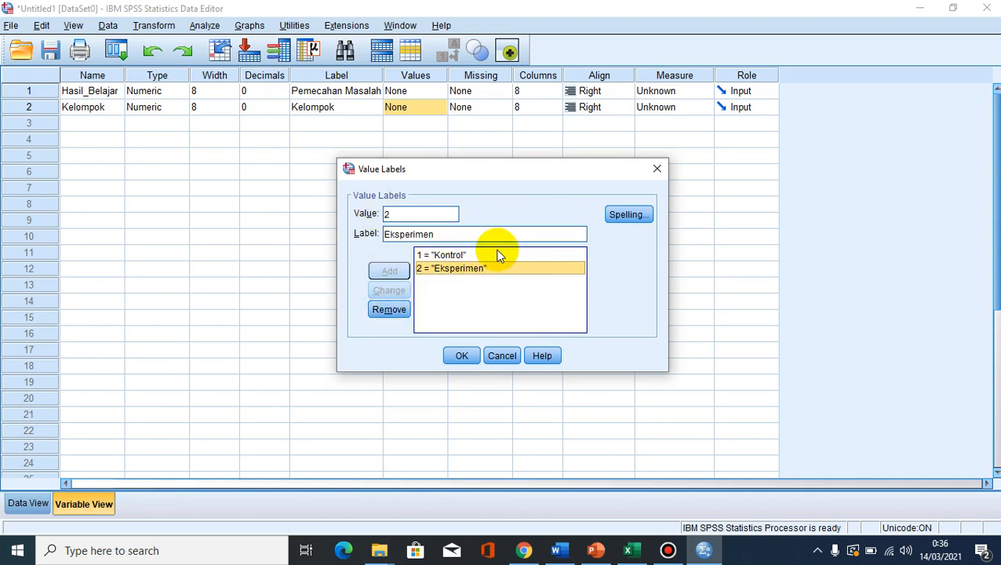
pyautogui.click(444, 255)
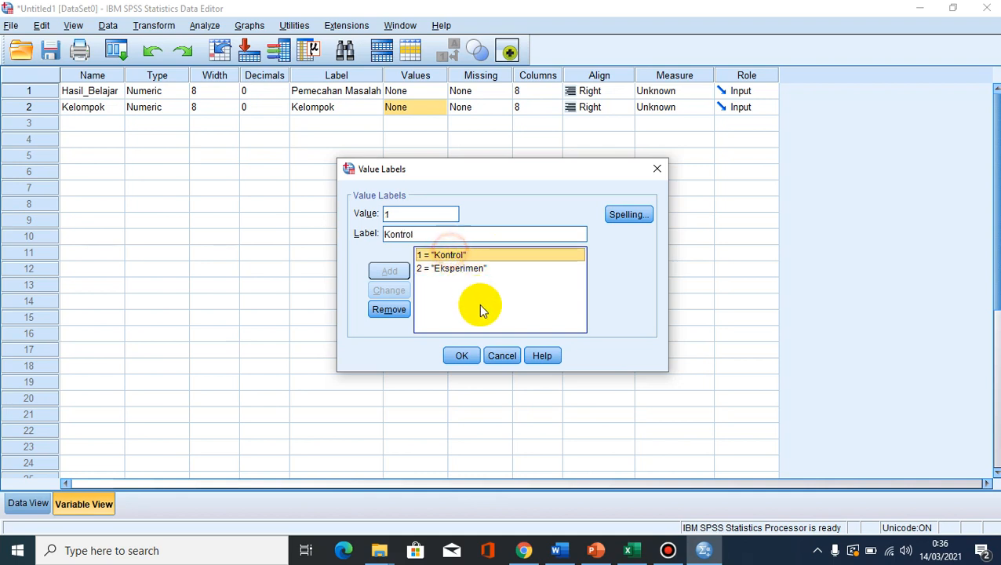
pyautogui.click(462, 357)
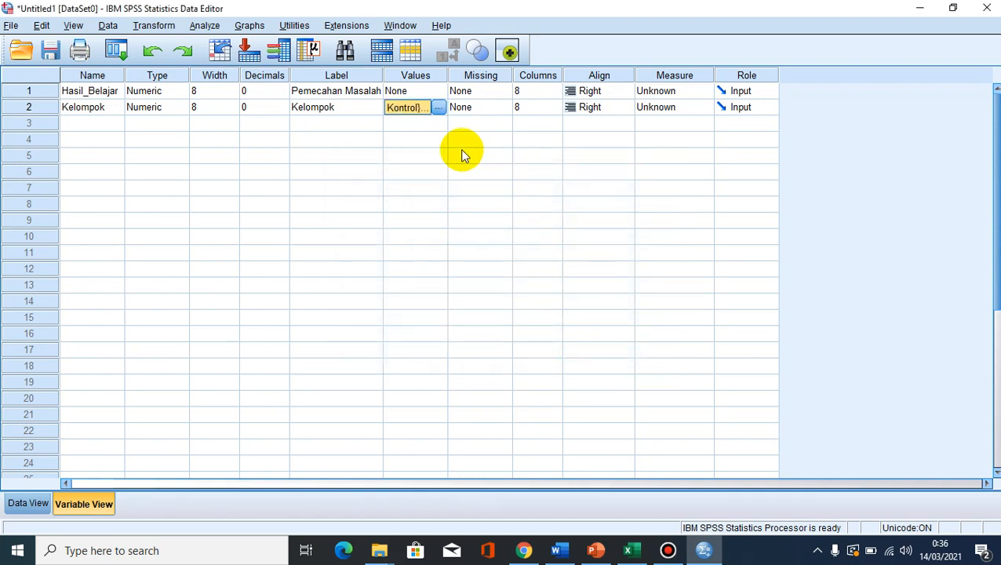
# - Set the measurement level of Kelompok to Nominal and of Hasil_Belajar to Scale, and return to the data
pyautogui.click(707, 108)
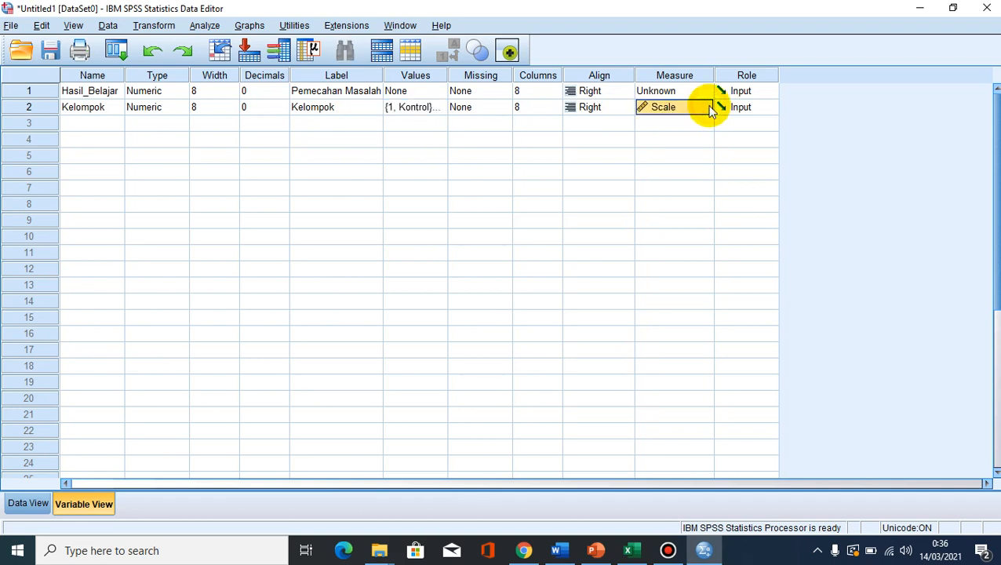
pyautogui.click(706, 108)
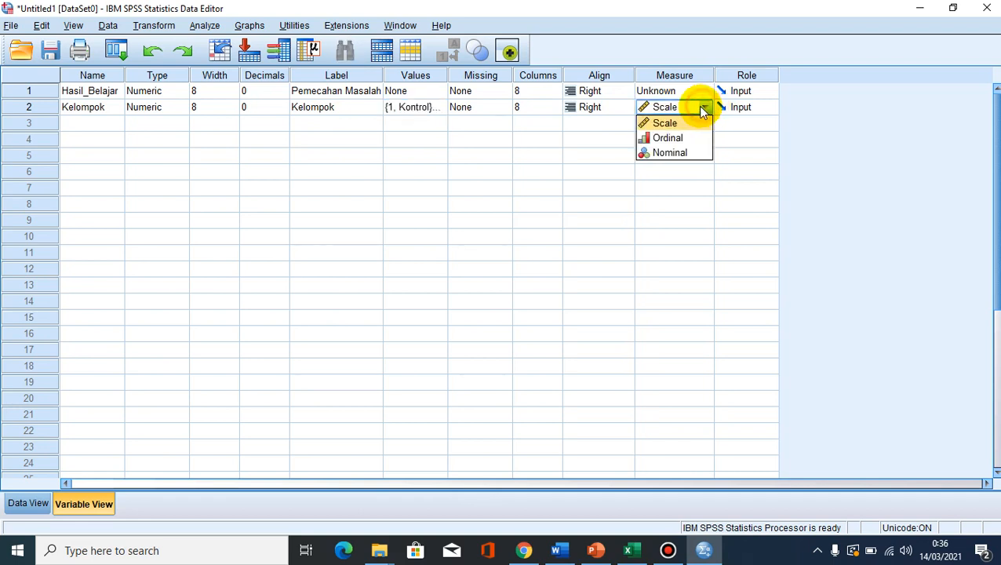
pyautogui.click(665, 152)
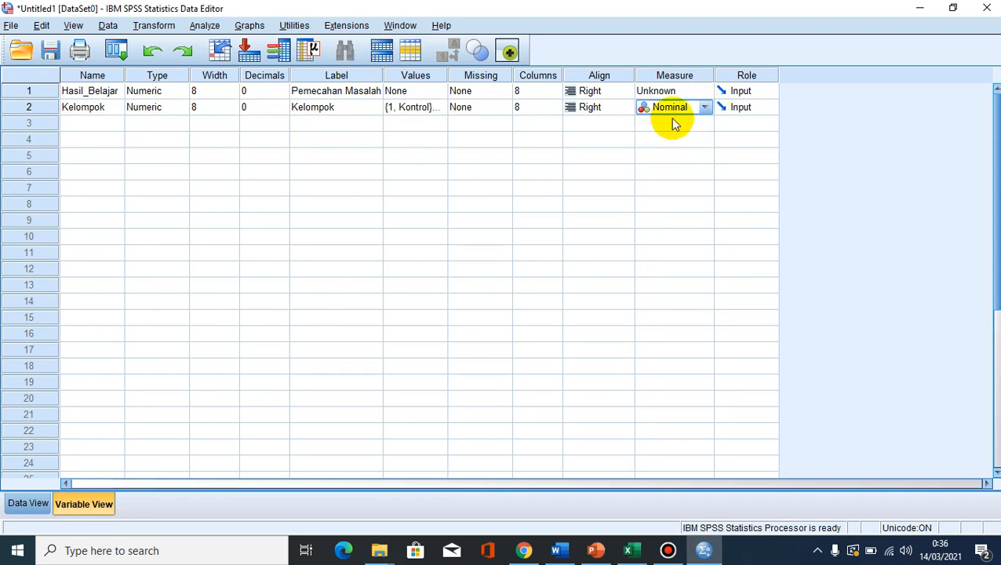
pyautogui.click(694, 92)
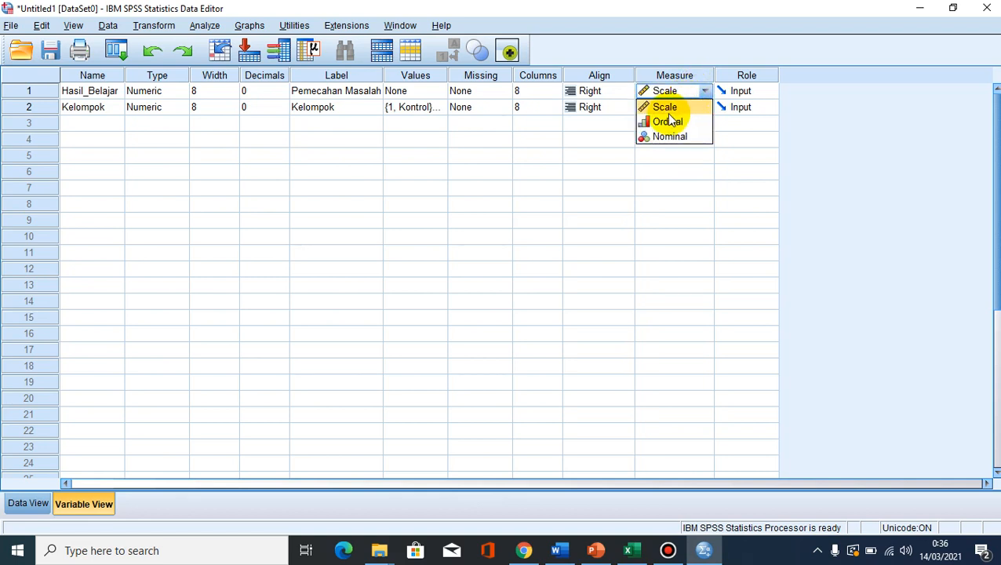
pyautogui.click(664, 107)
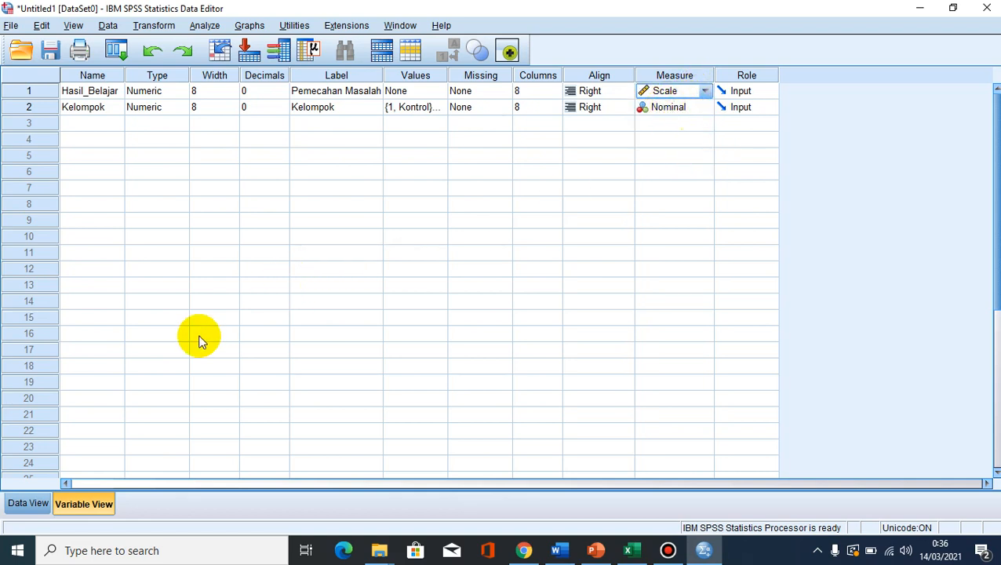
pyautogui.click(26, 506)
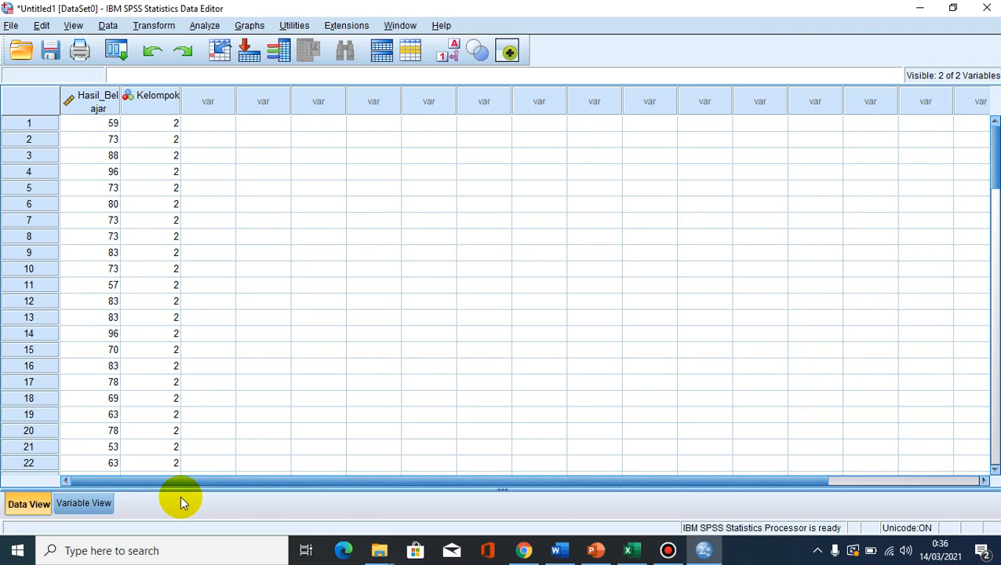
# - Set up an Explore analysis with Pemecahan Masalah as the dependent variable and Kelompok as the factor
pyautogui.click(206, 27)
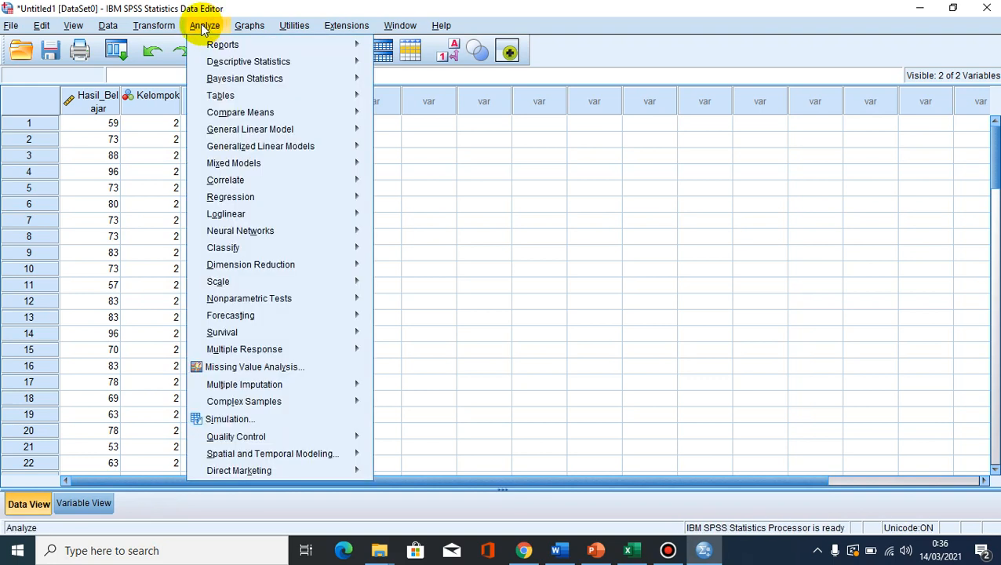
pyautogui.moveTo(232, 62)
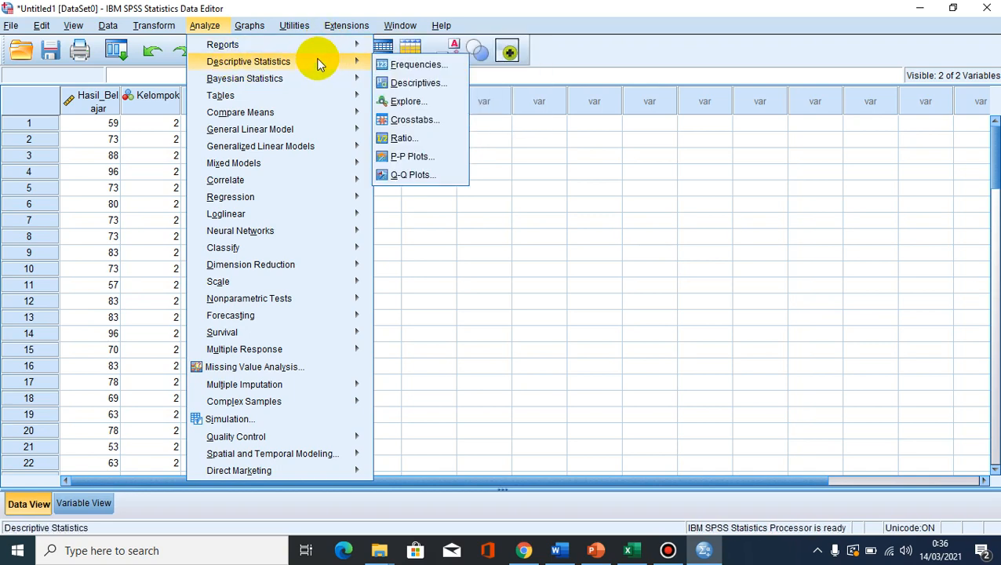
pyautogui.moveTo(356, 81)
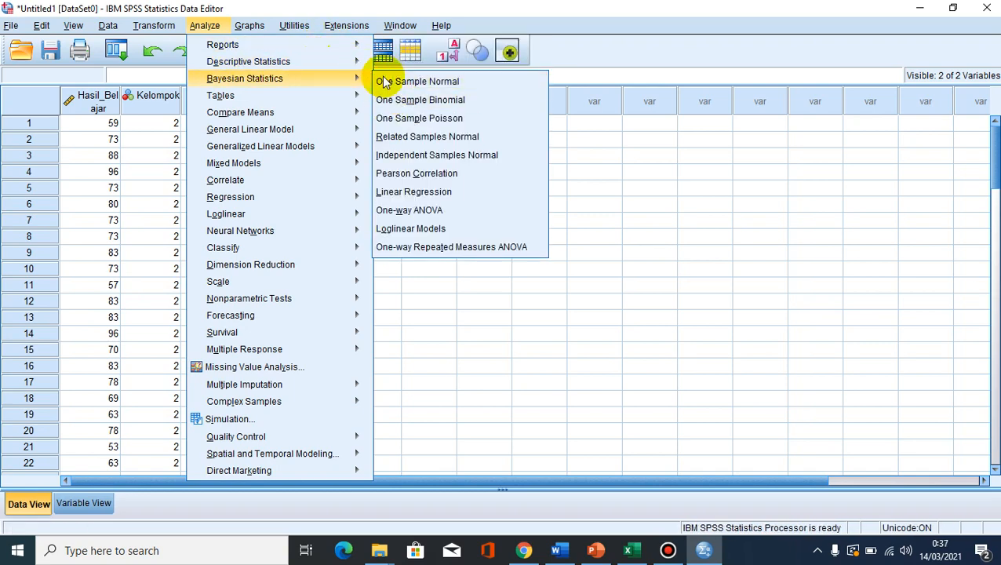
pyautogui.moveTo(353, 62)
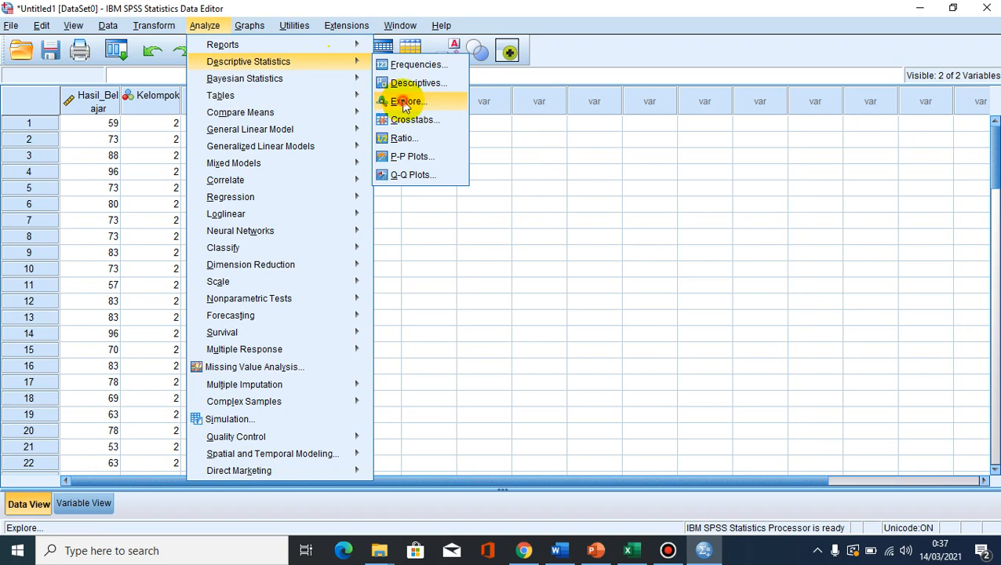
pyautogui.click(405, 103)
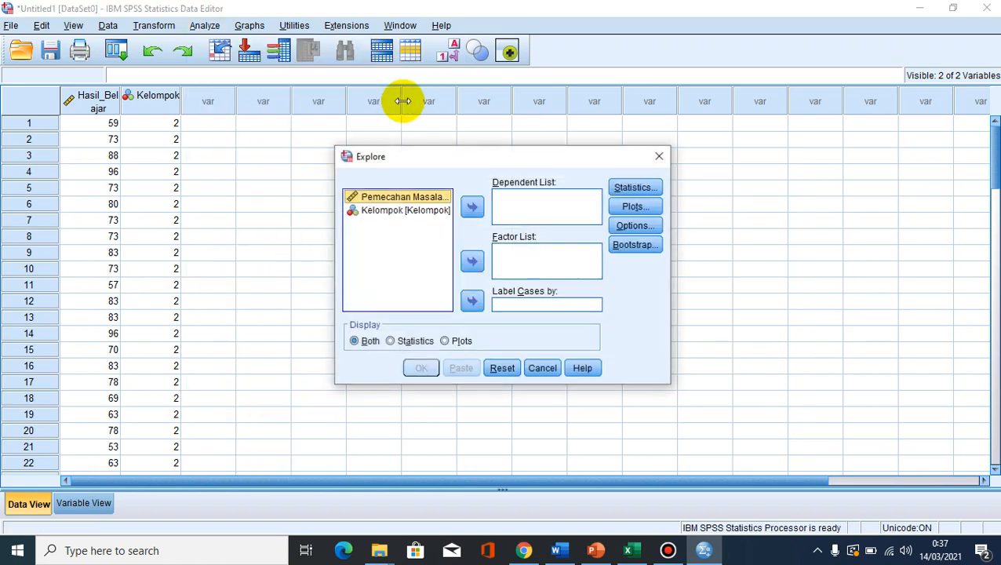
pyautogui.click(471, 204)
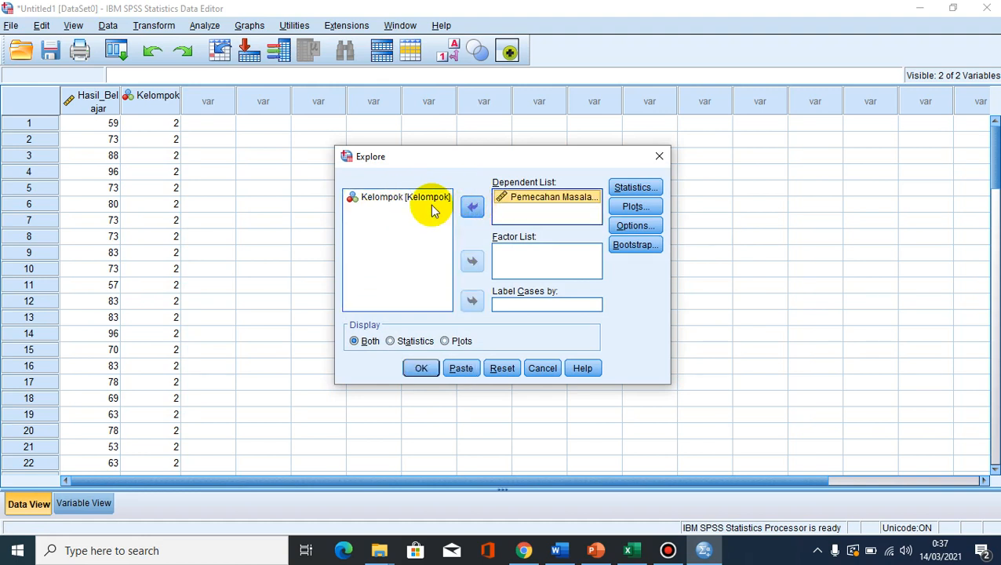
pyautogui.click(381, 201)
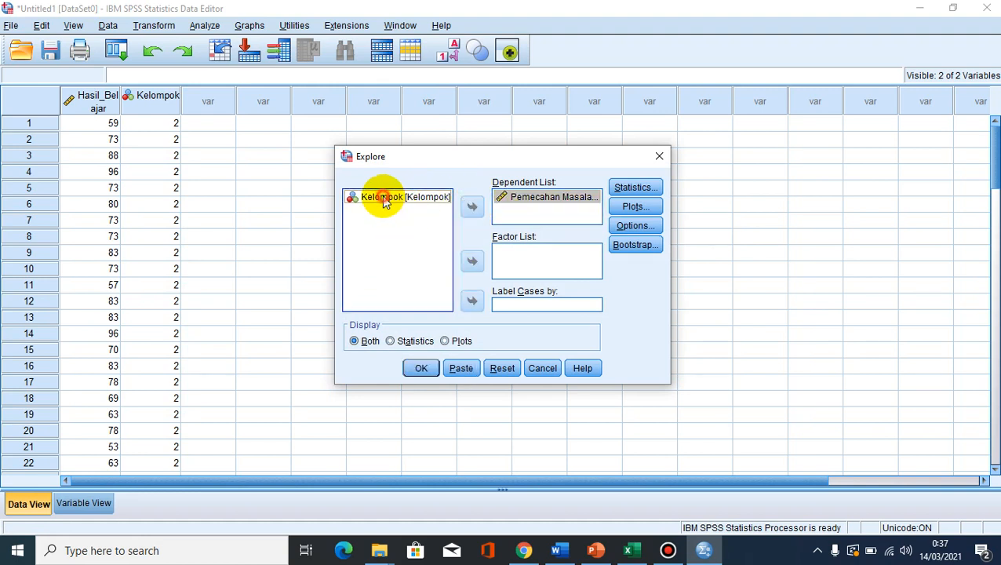
pyautogui.click(474, 261)
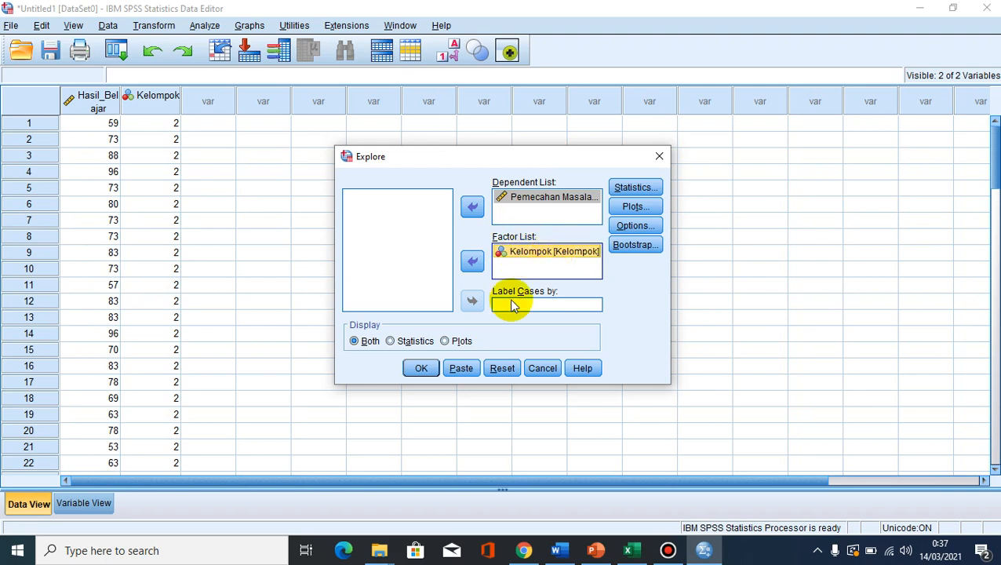
# - Keep Descriptives at a 95% confidence interval and request stem-and-leaf, histogram and normality plots with tests, with the Levene test option set to None
pyautogui.click(637, 186)
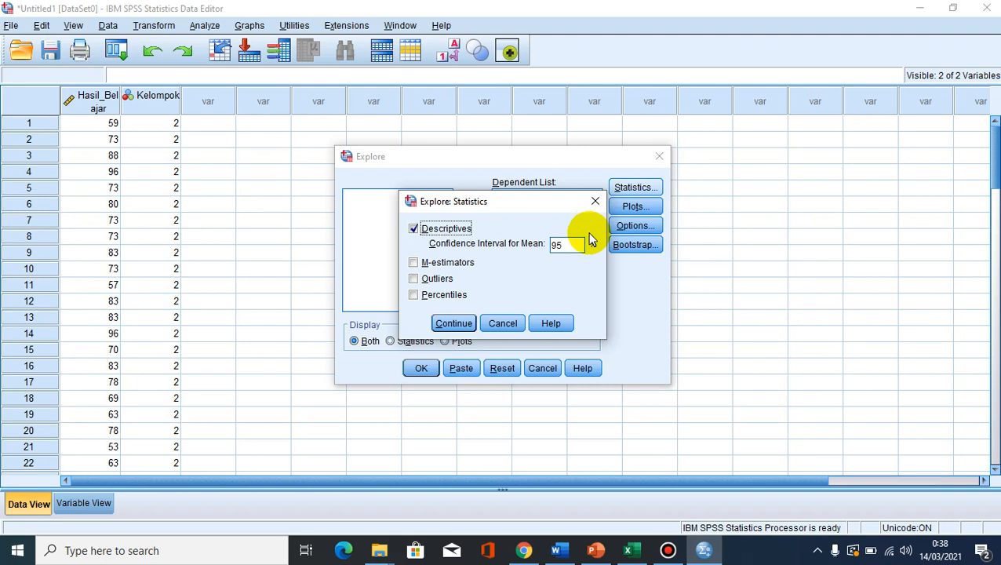
pyautogui.click(448, 325)
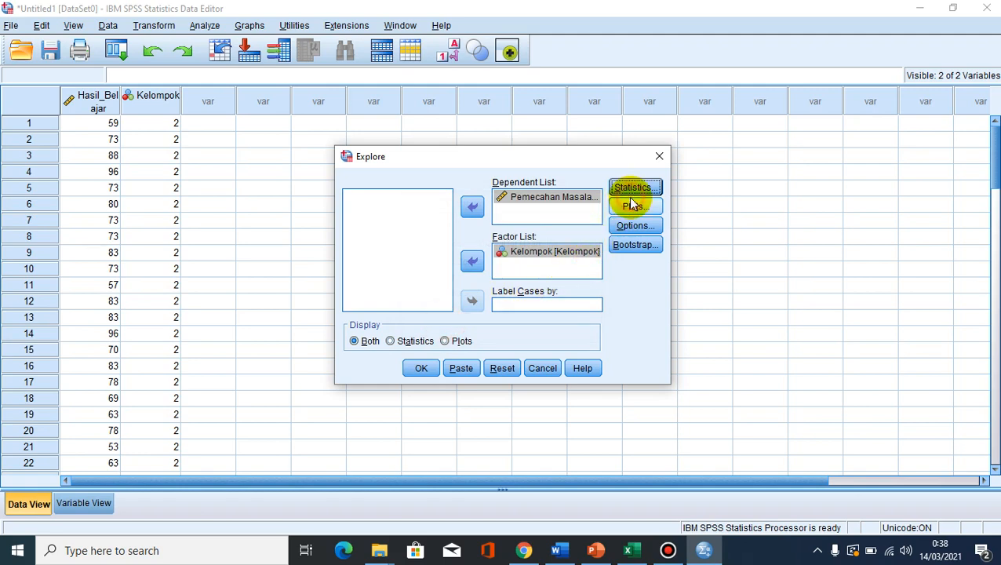
pyautogui.click(632, 205)
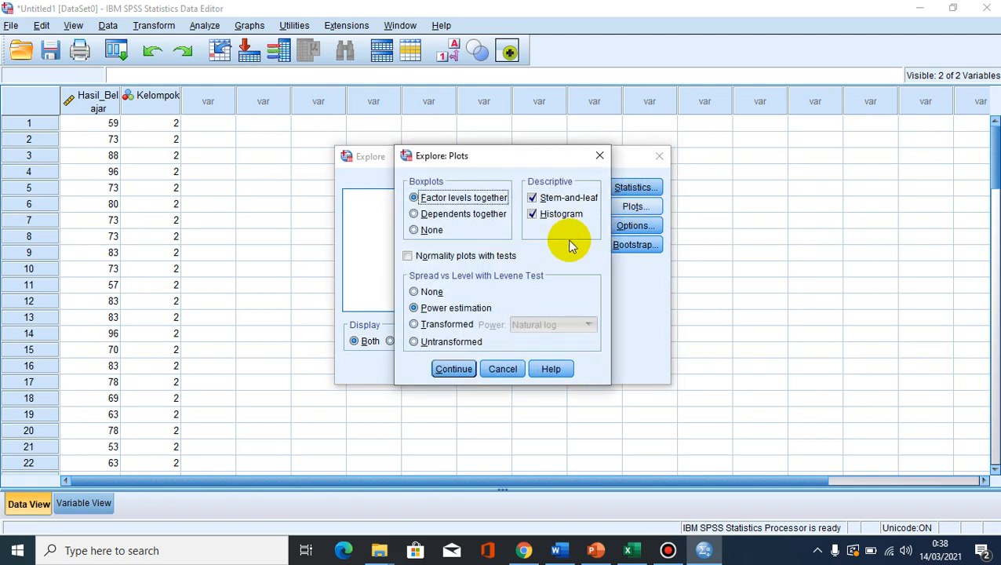
pyautogui.click(415, 292)
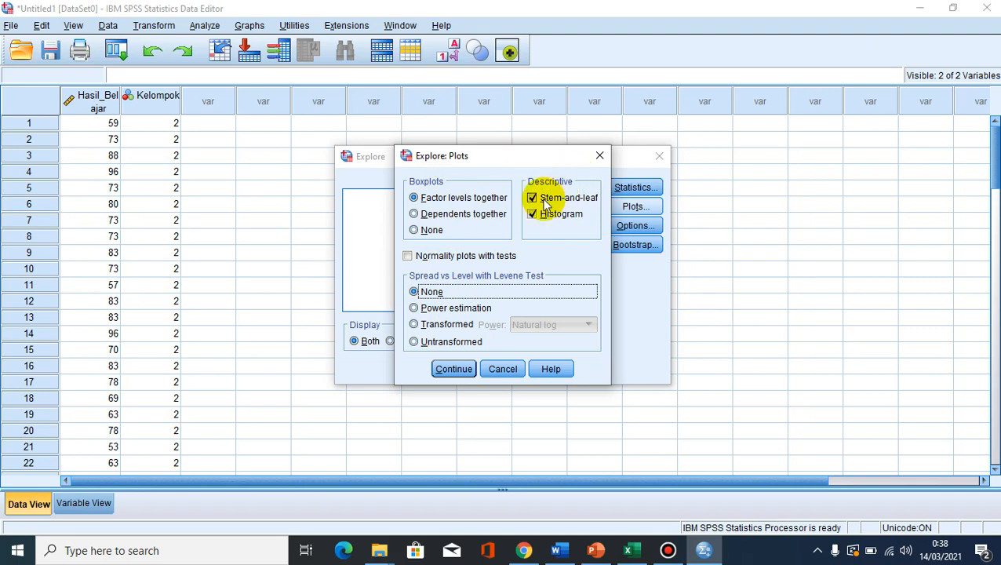
pyautogui.click(533, 221)
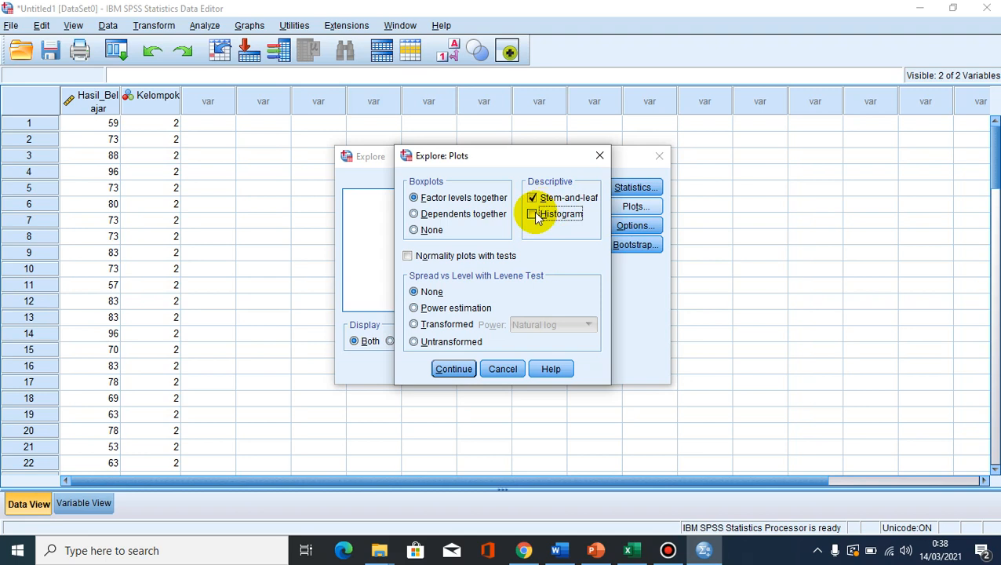
pyautogui.click(537, 218)
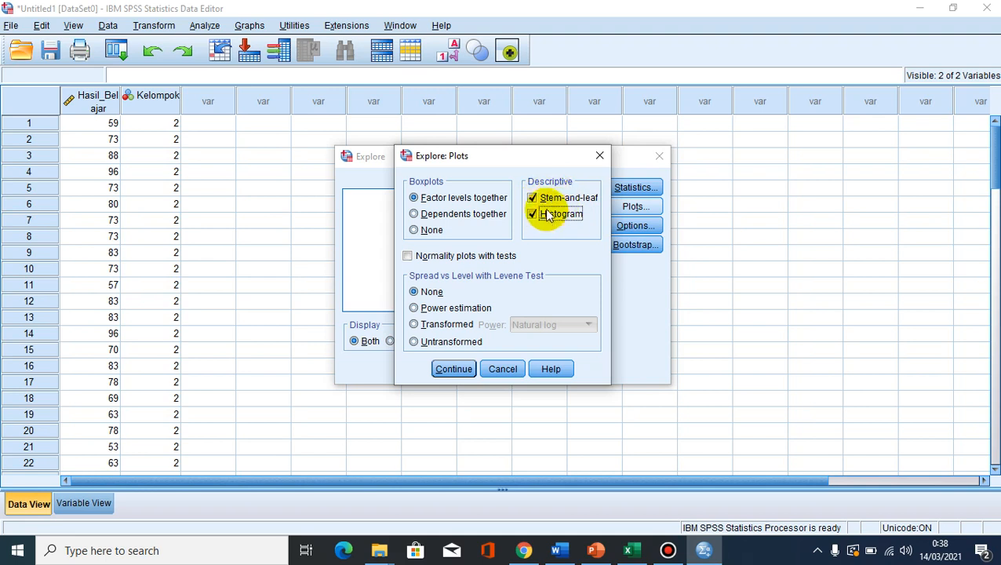
pyautogui.click(408, 256)
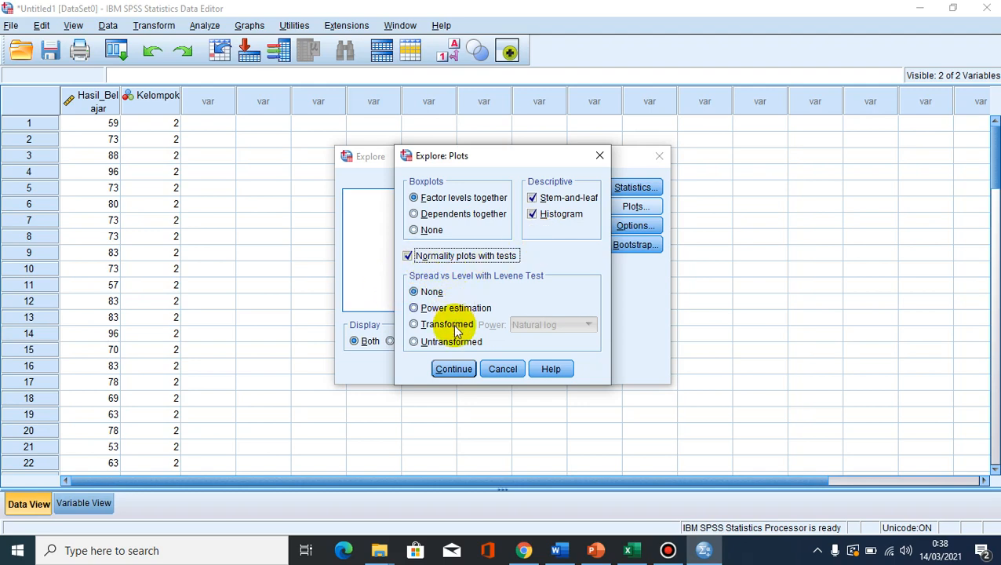
pyautogui.click(453, 369)
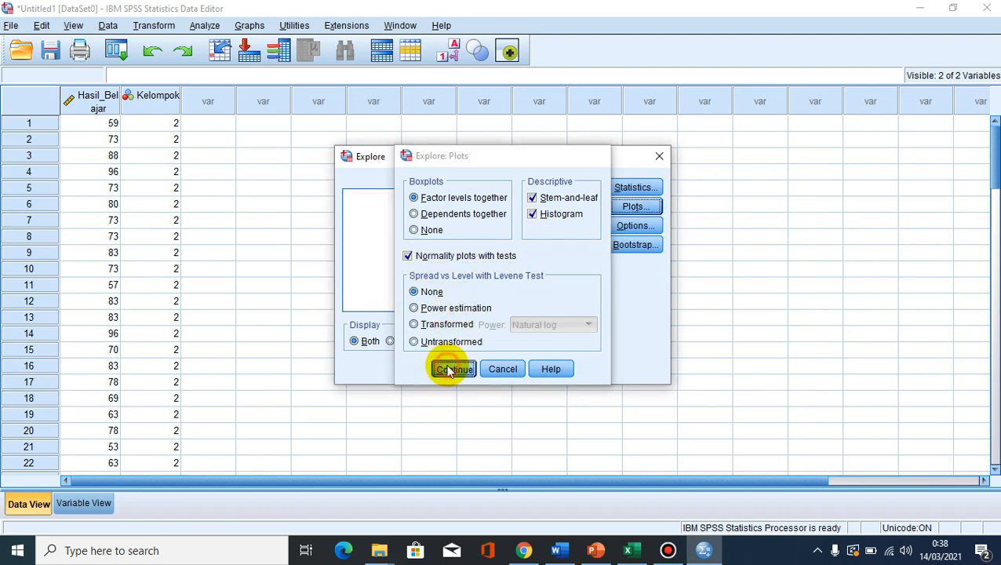
# - Check the missing-value and bootstrap settings without changing them, and run the Explore analysis
pyautogui.click(632, 225)
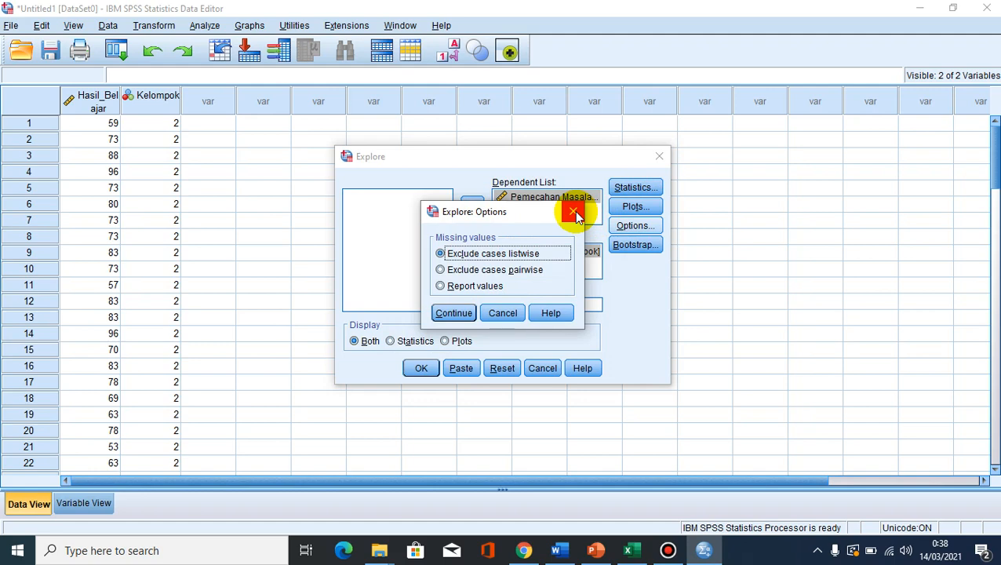
pyautogui.click(575, 216)
pyautogui.click(635, 244)
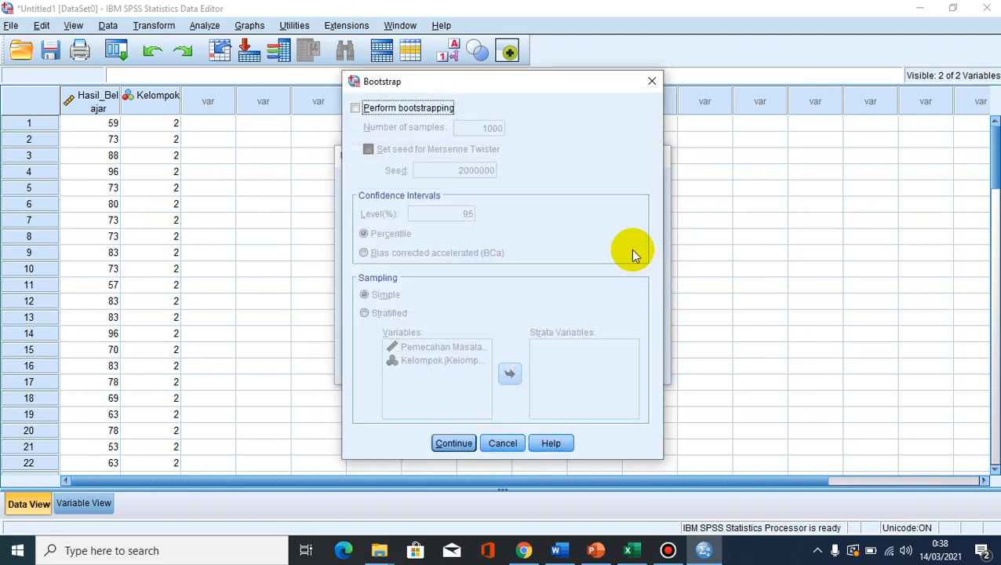
pyautogui.click(652, 82)
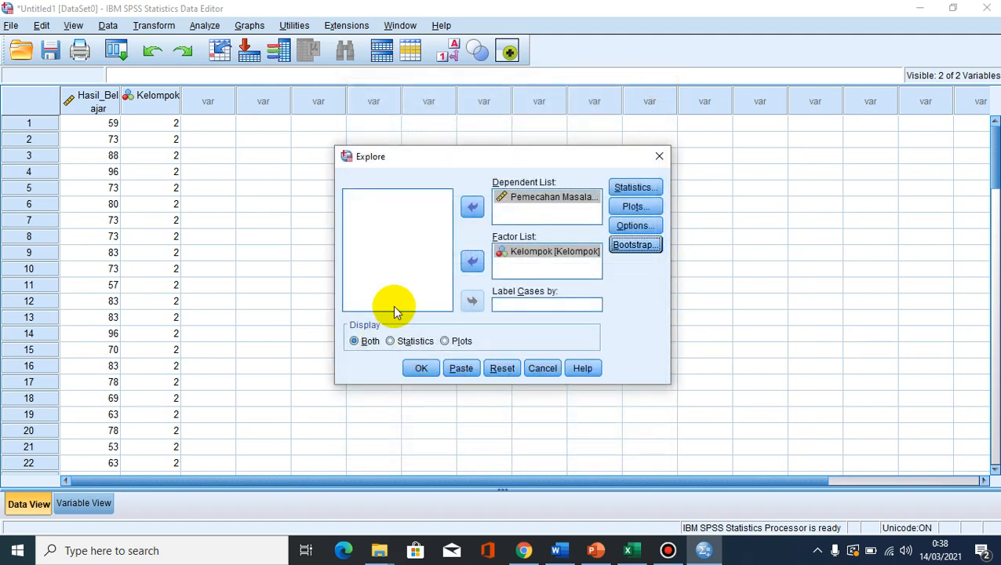
pyautogui.click(421, 371)
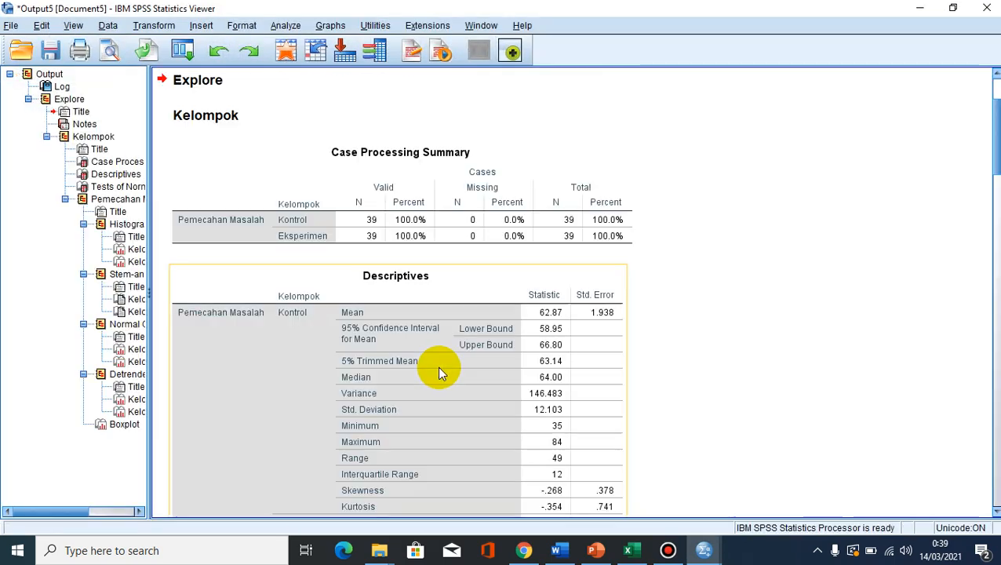
# - Review the Descriptives output for both groups and copy the Tests of Normality table
pyautogui.scroll(-3, 405, 378)
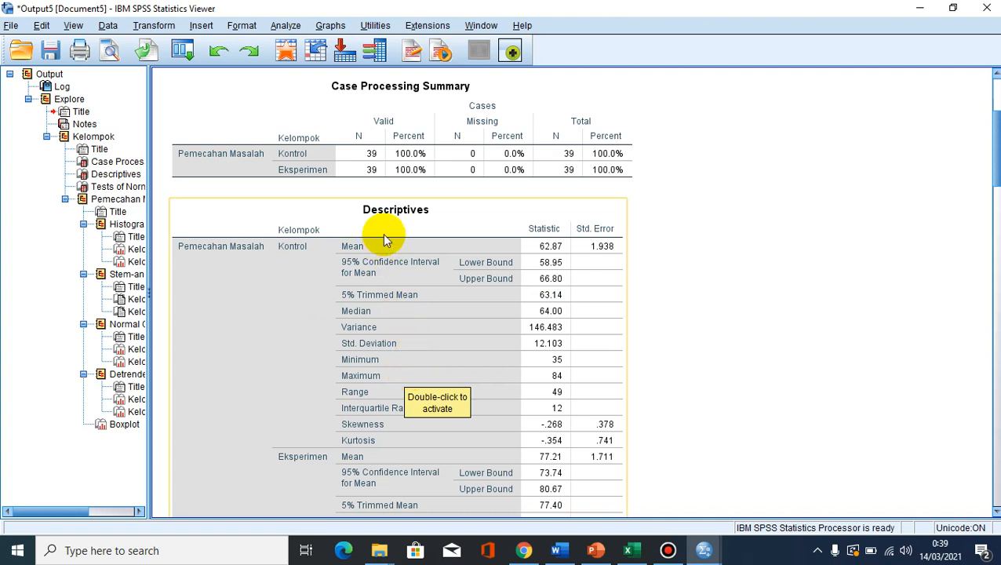
pyautogui.scroll(-3, 382, 233)
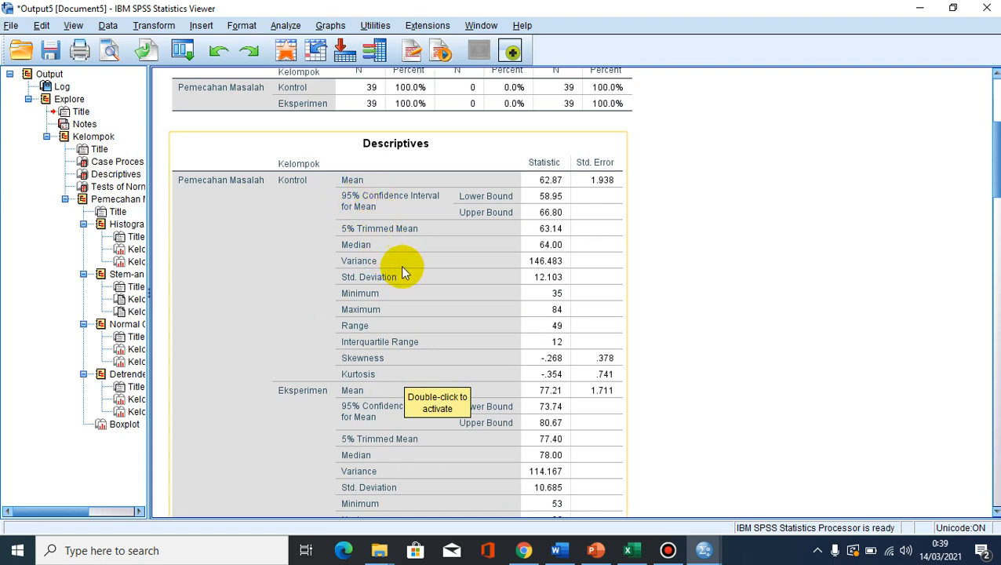
pyautogui.scroll(-3, 402, 271)
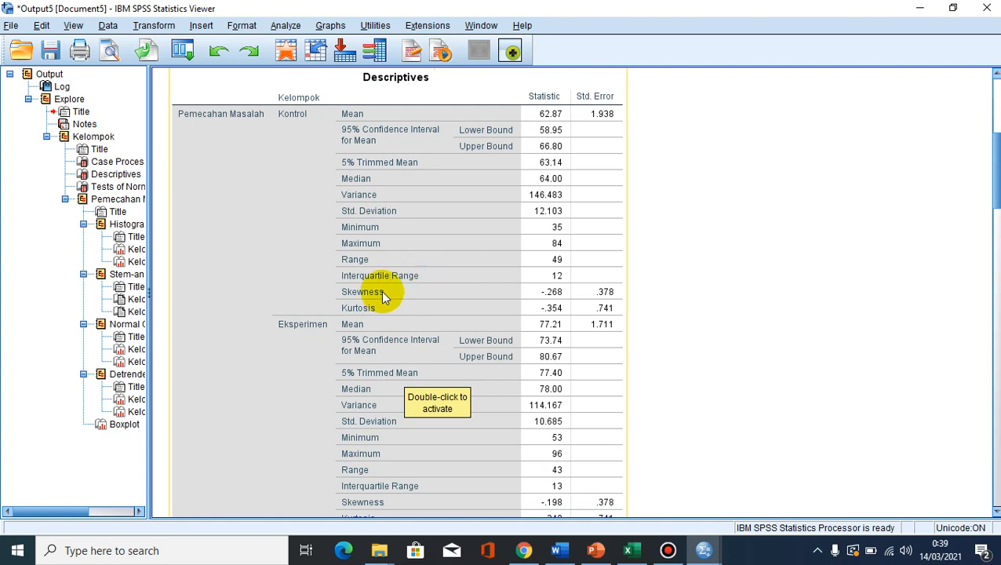
pyautogui.scroll(-3, 365, 316)
pyautogui.scroll(-9, 365, 316)
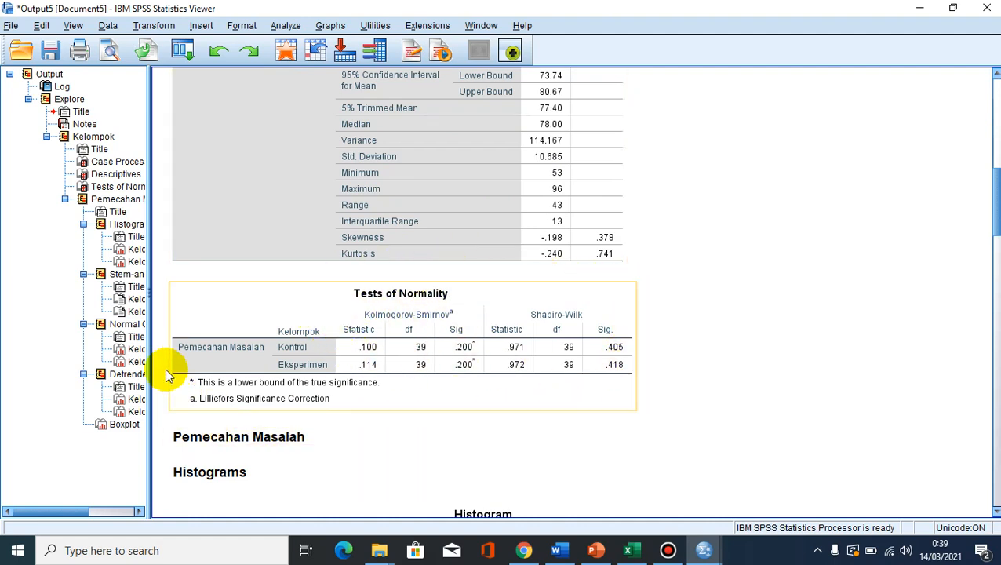
pyautogui.click(375, 354)
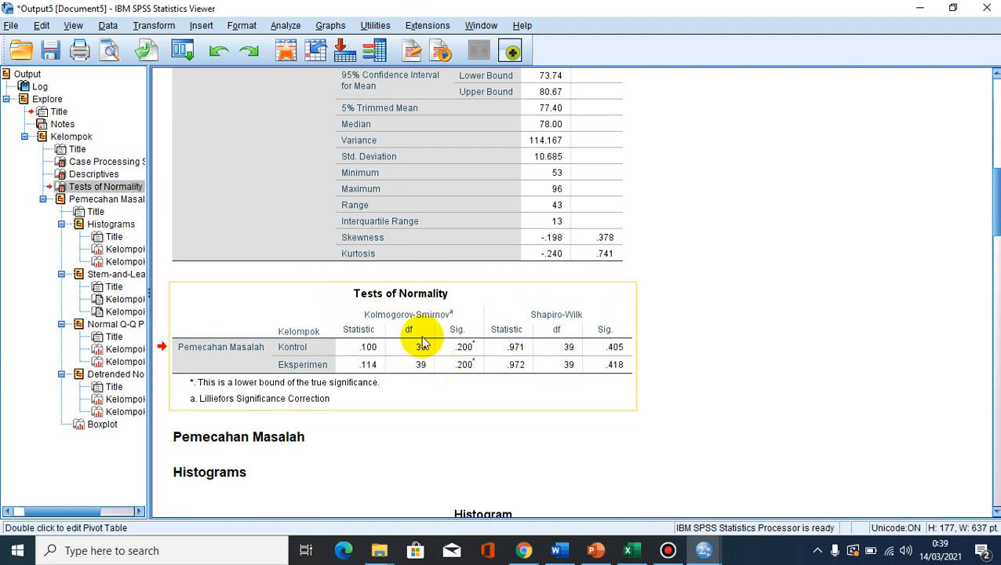
pyautogui.rightClick(387, 310)
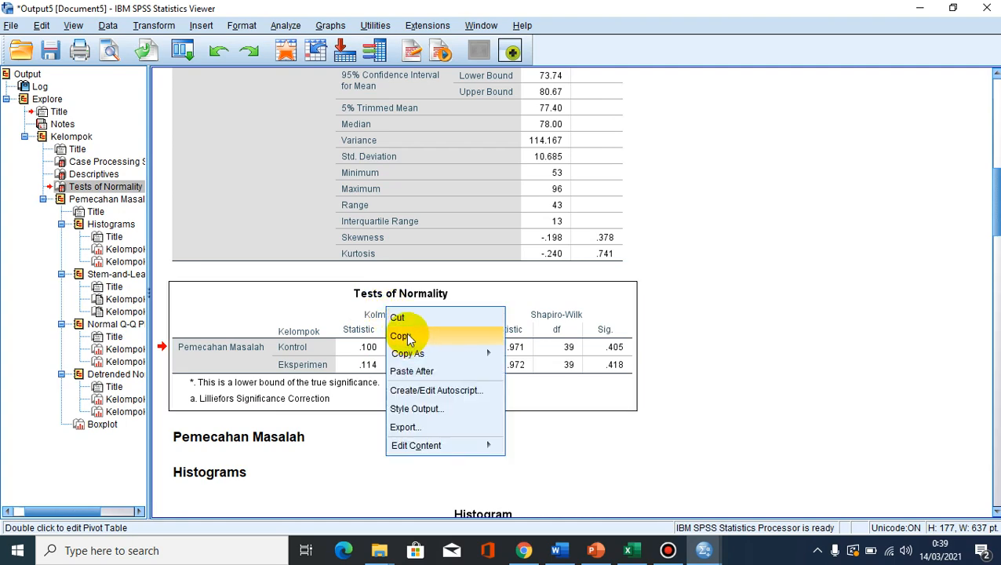
pyautogui.click(407, 338)
# - Switch to the Interpretasi document in Word and read the interpretation of the Kolmogorov-Smirnov and Shapiro-Wilk normality results
pyautogui.click(556, 550)
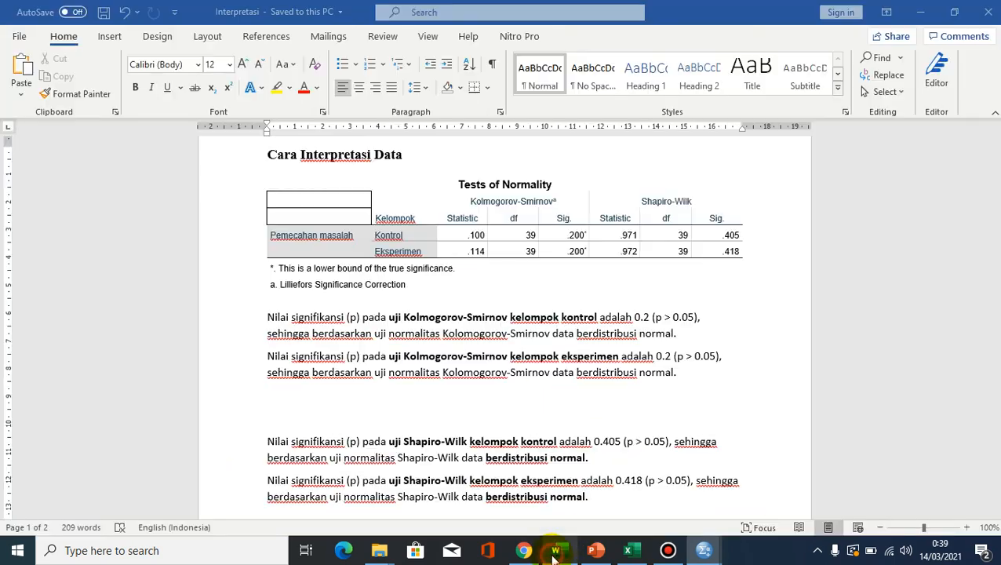
pyautogui.click(494, 201)
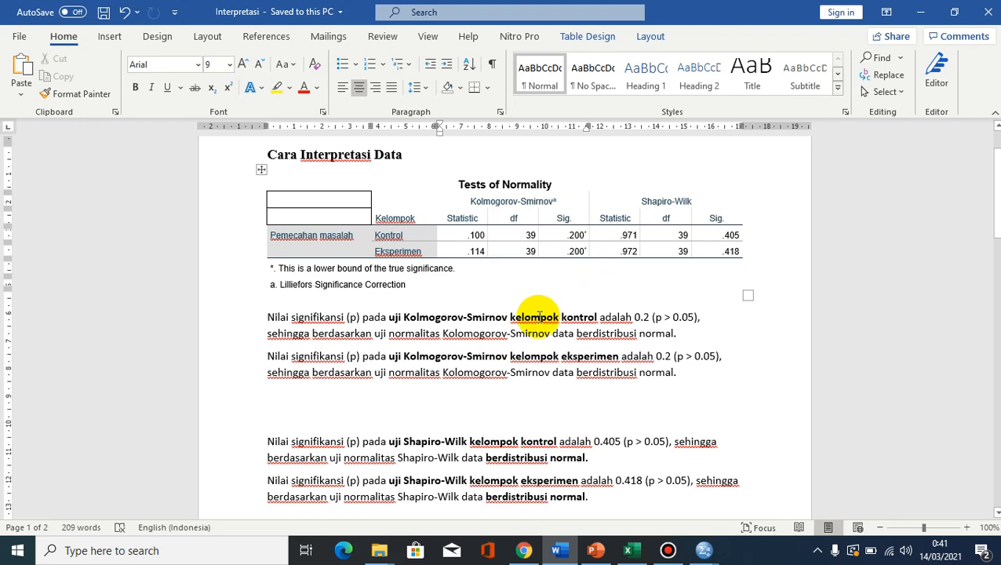
pyautogui.scroll(-1, 538, 317)
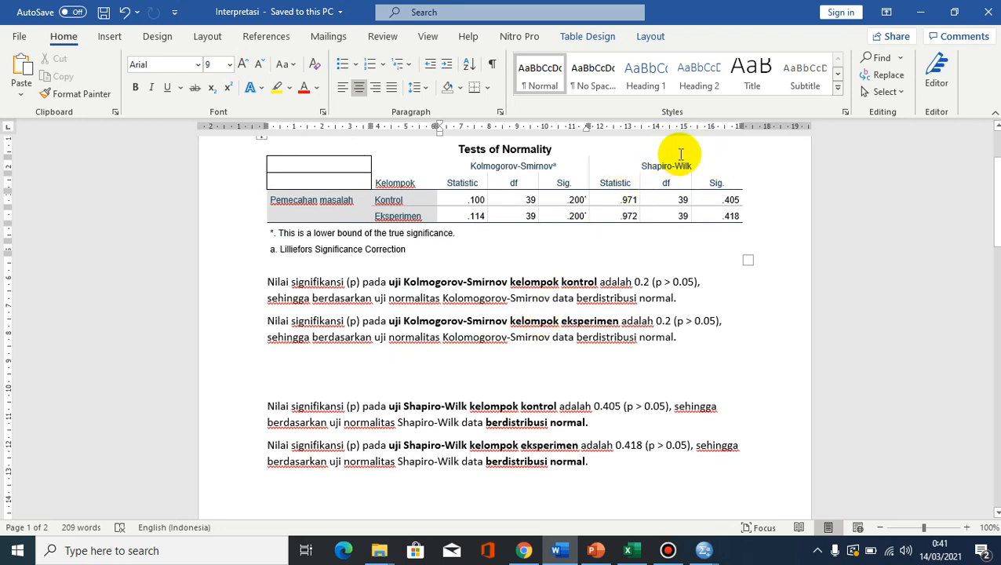